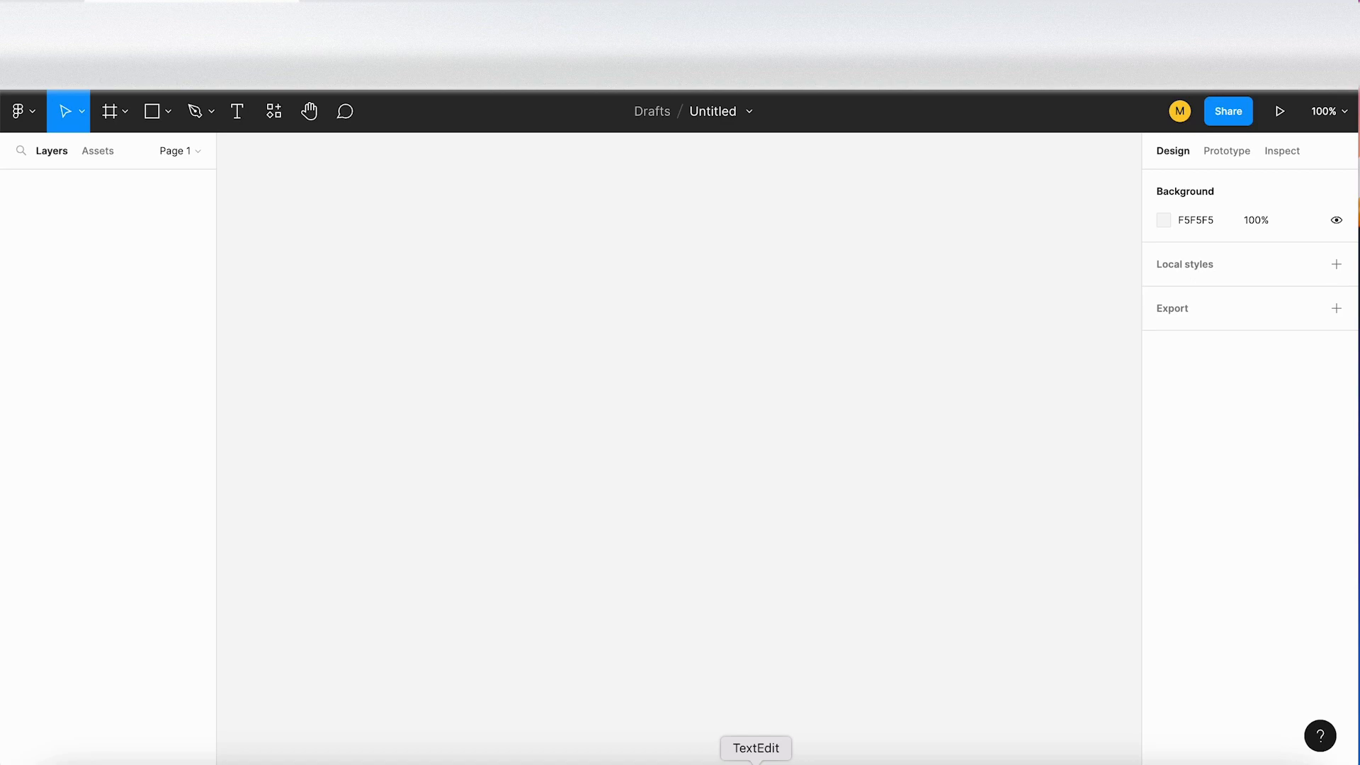
Step: Copy "Thumbnail" from the TextEdit list and rename Page 1 in the Figma file as Thumbnail
left_click(756, 762)
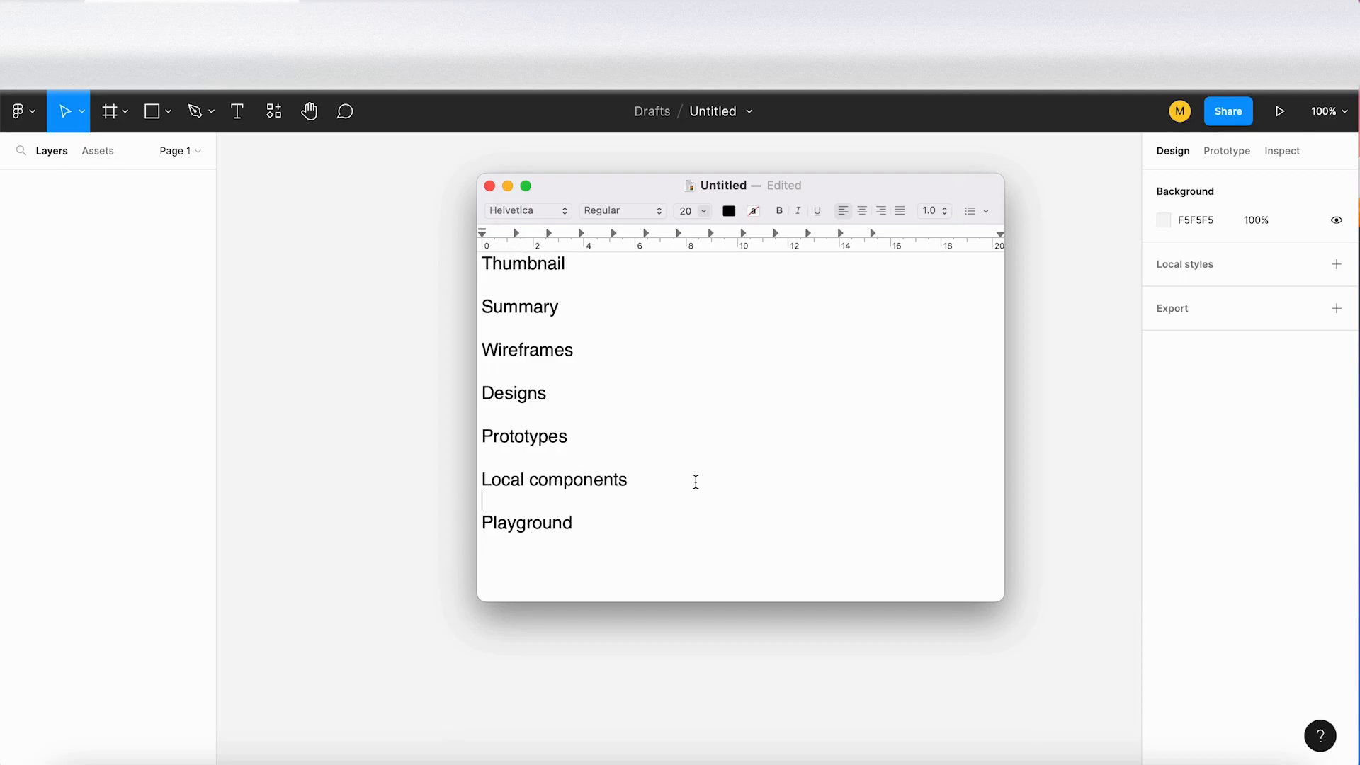
left_click(520, 265)
double_click(520, 265)
key("super+c")
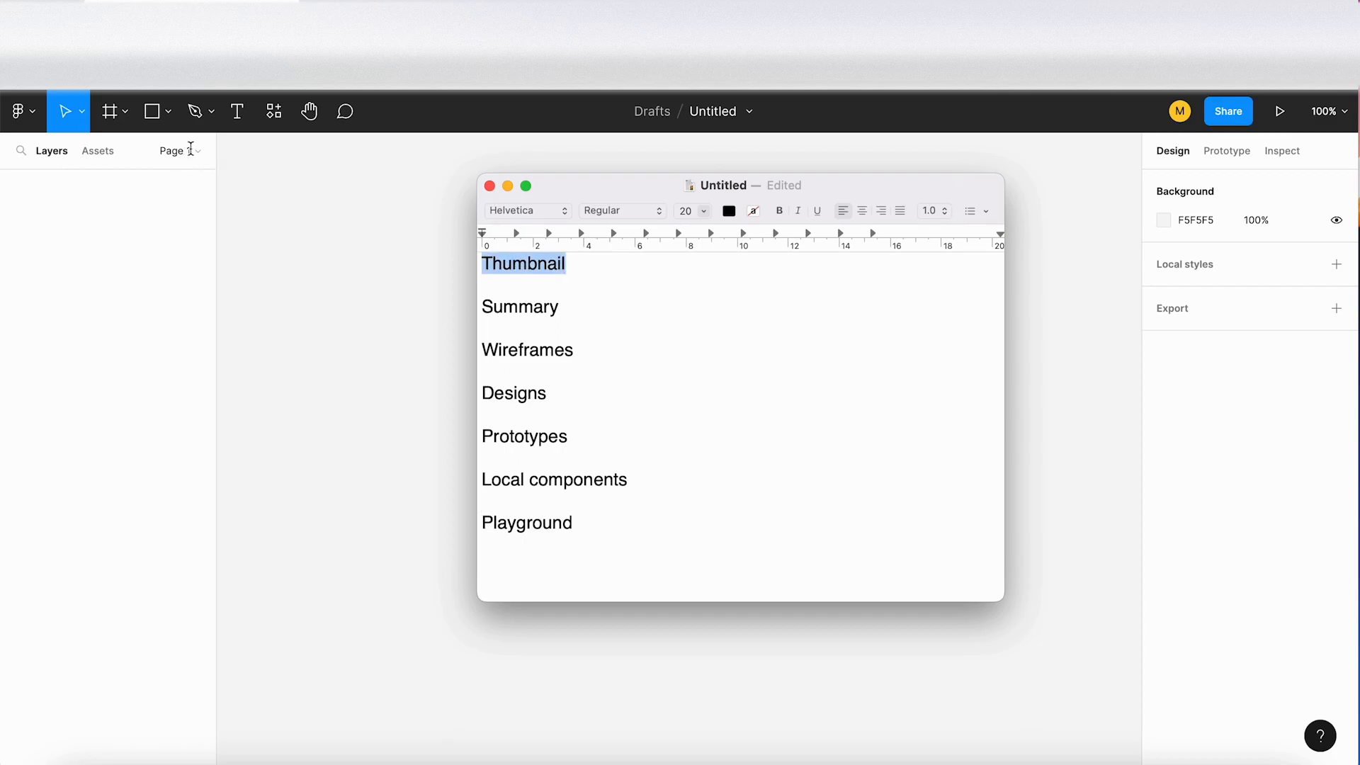
left_click(191, 151)
left_click(197, 151)
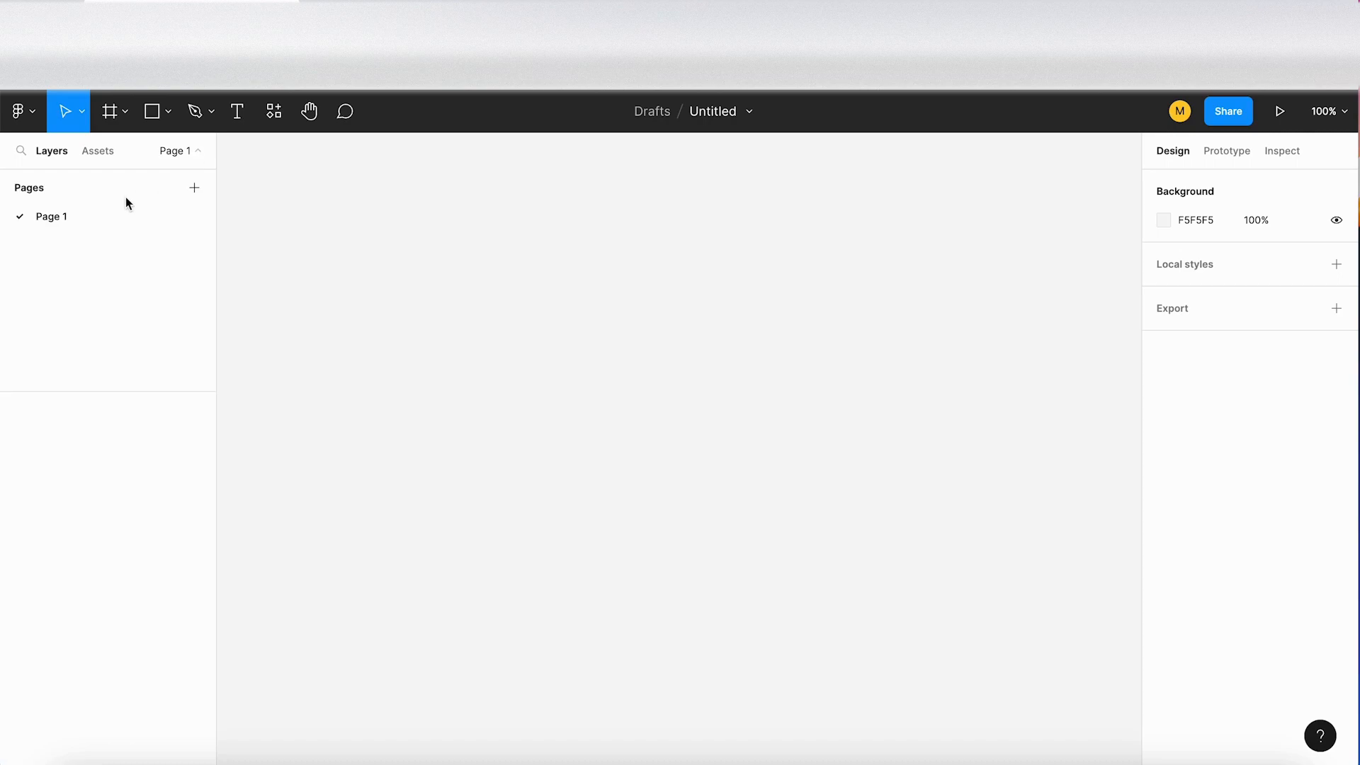
double_click(62, 219)
key("super+v")
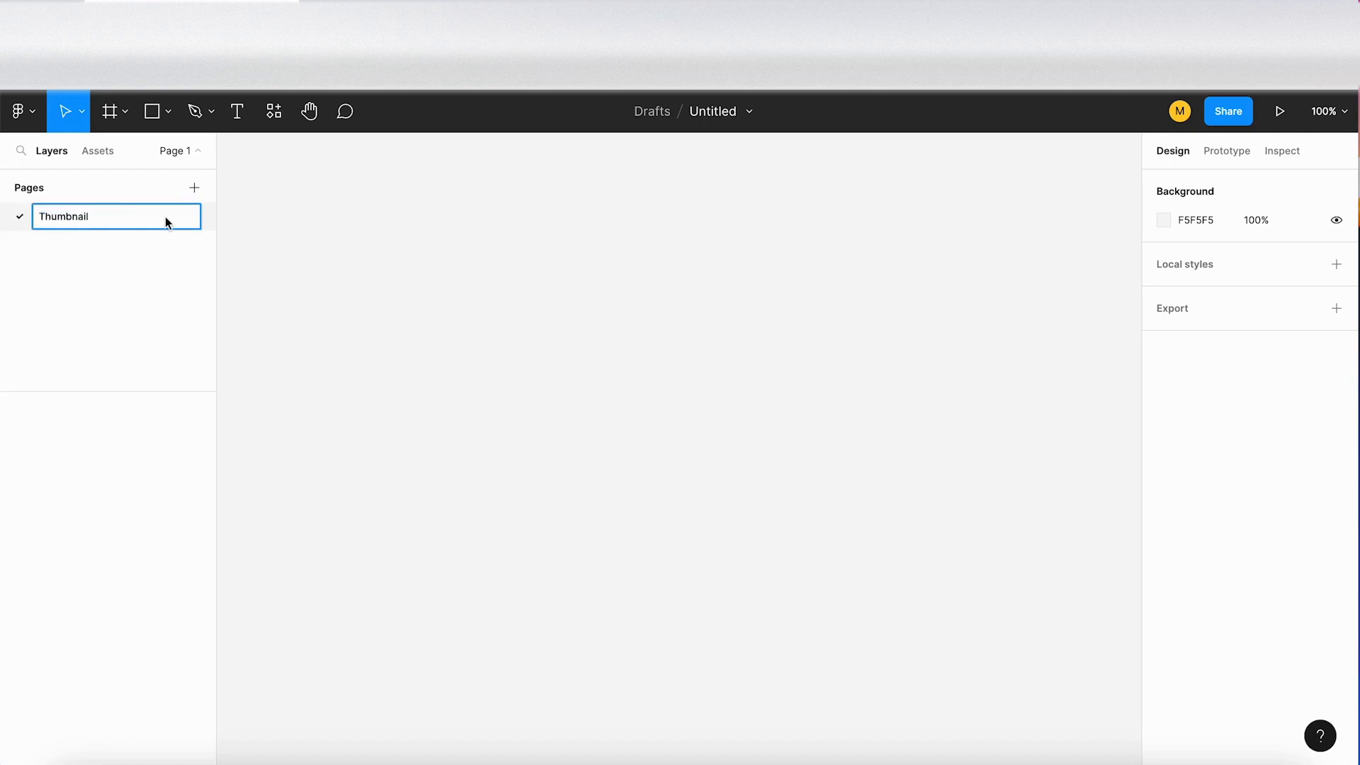
key("Return")
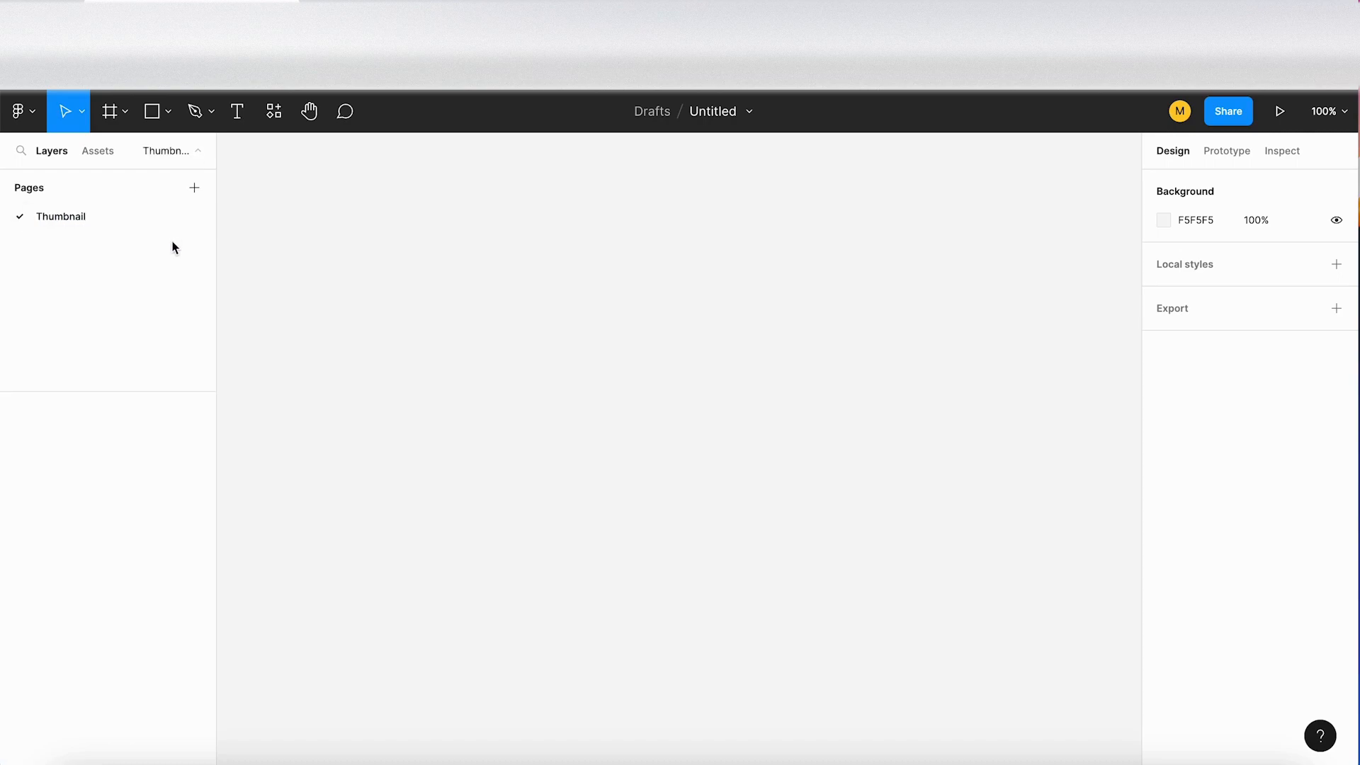
Step: Copy "Summary" from the TextEdit list and add a Figma page with that name
left_click(782, 763)
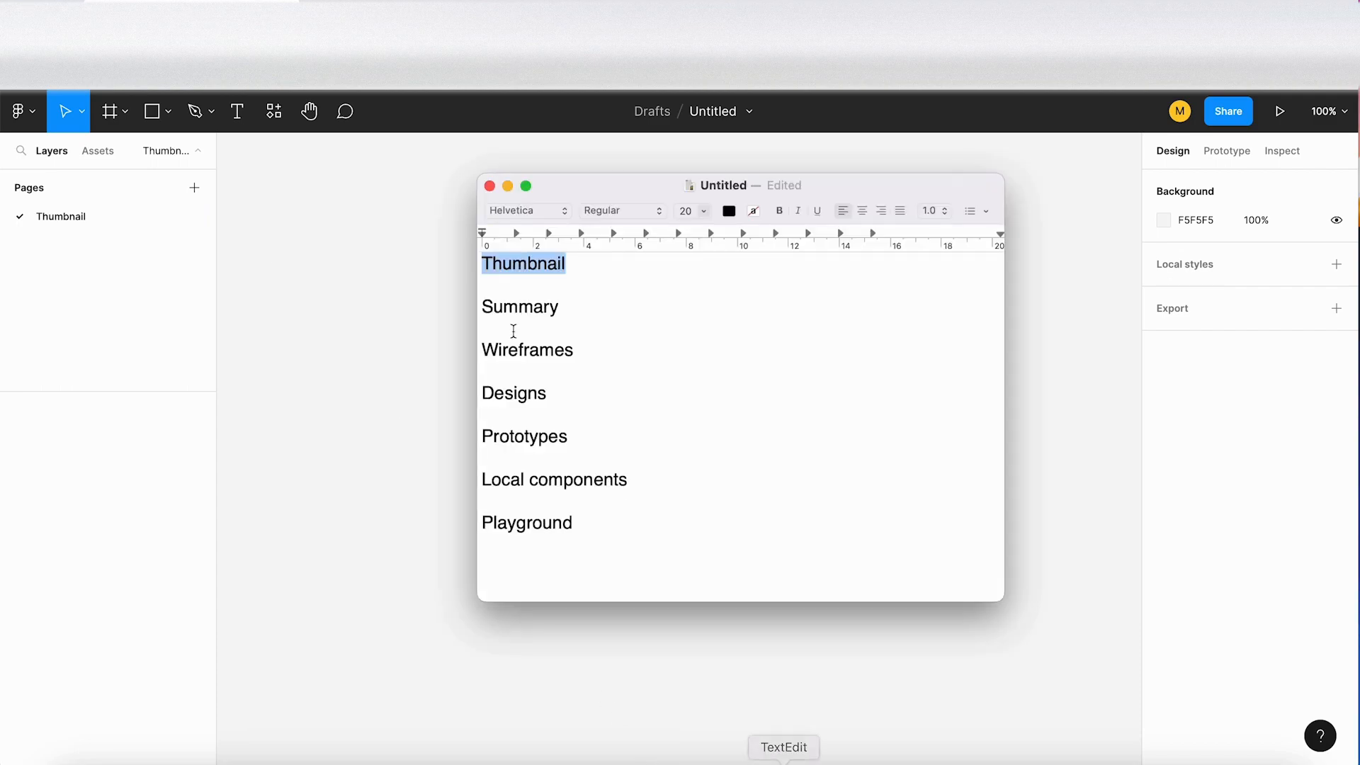
double_click(519, 309)
key("super+c")
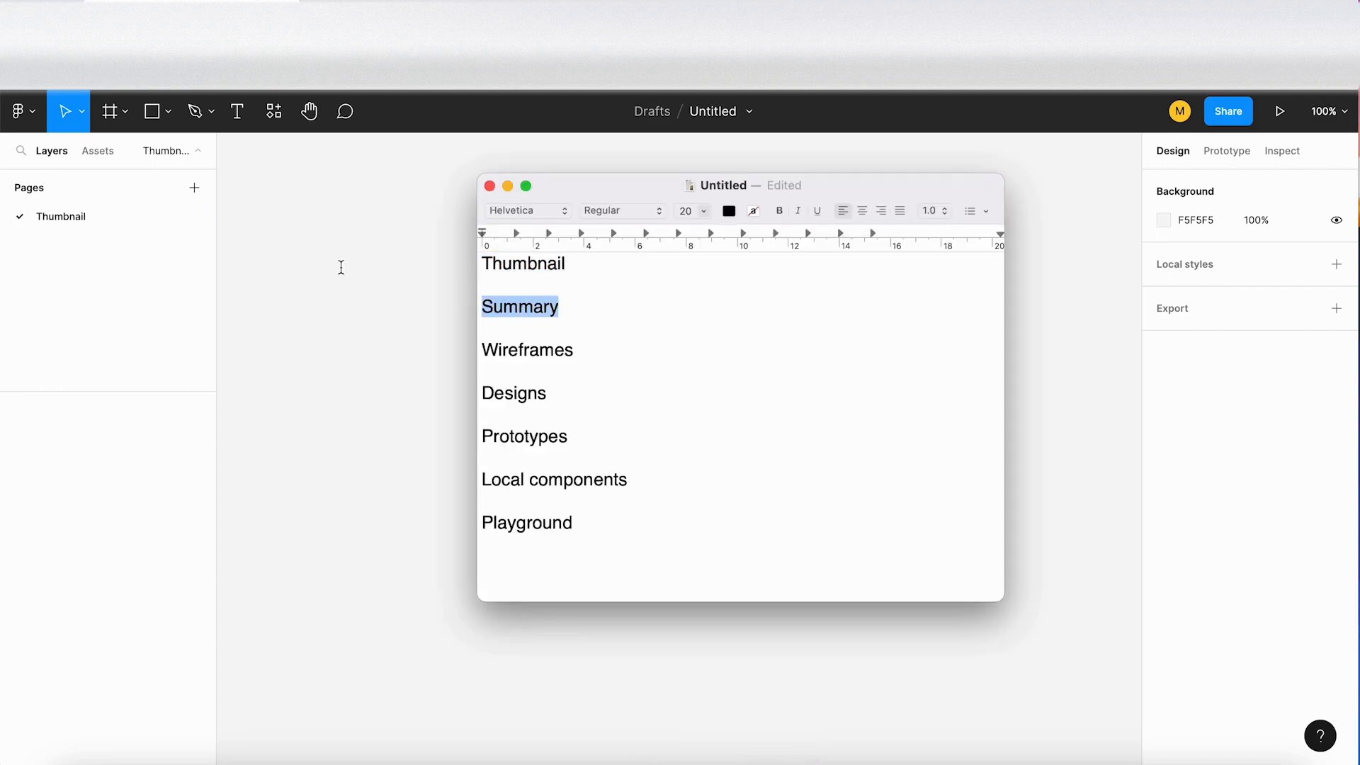
left_click(195, 190)
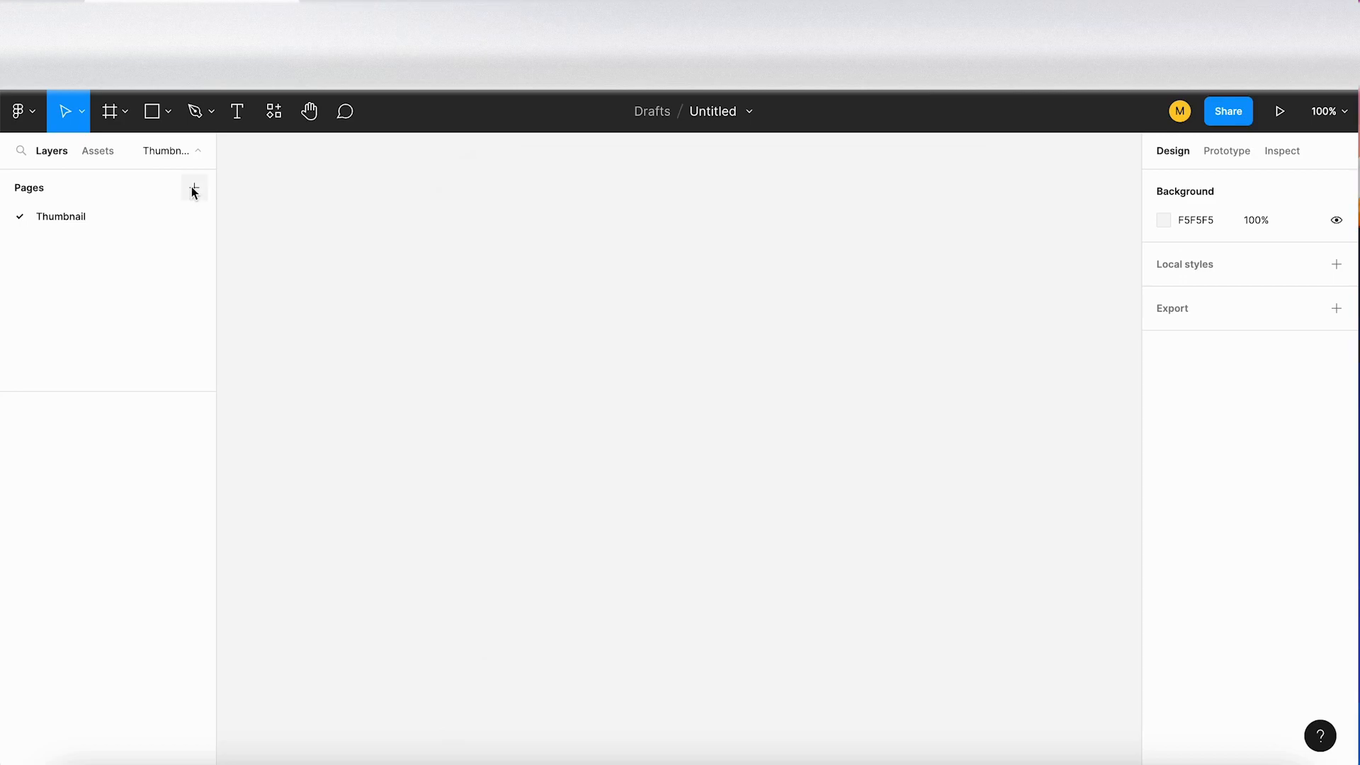
left_click(193, 188)
key("super+v")
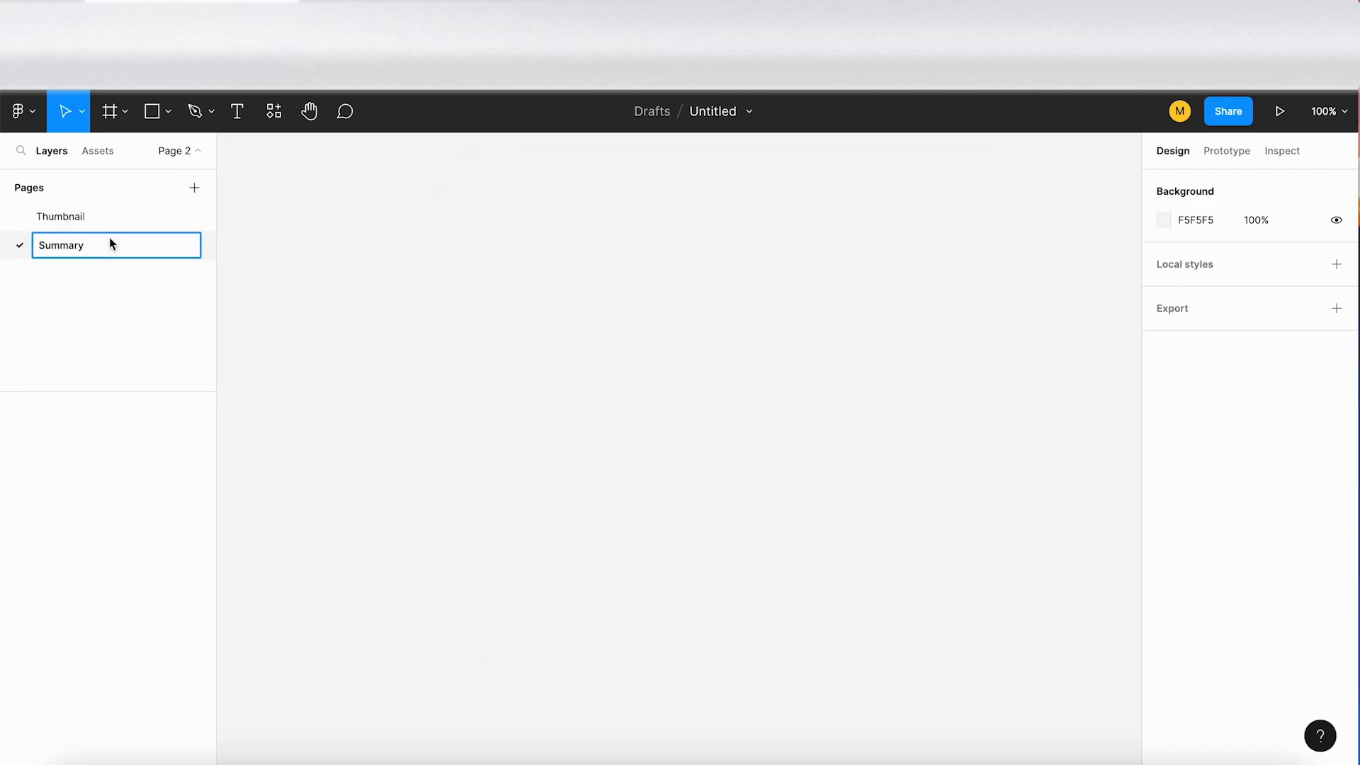
Step: Add a separator page named "----------" below Summary
left_click(196, 190)
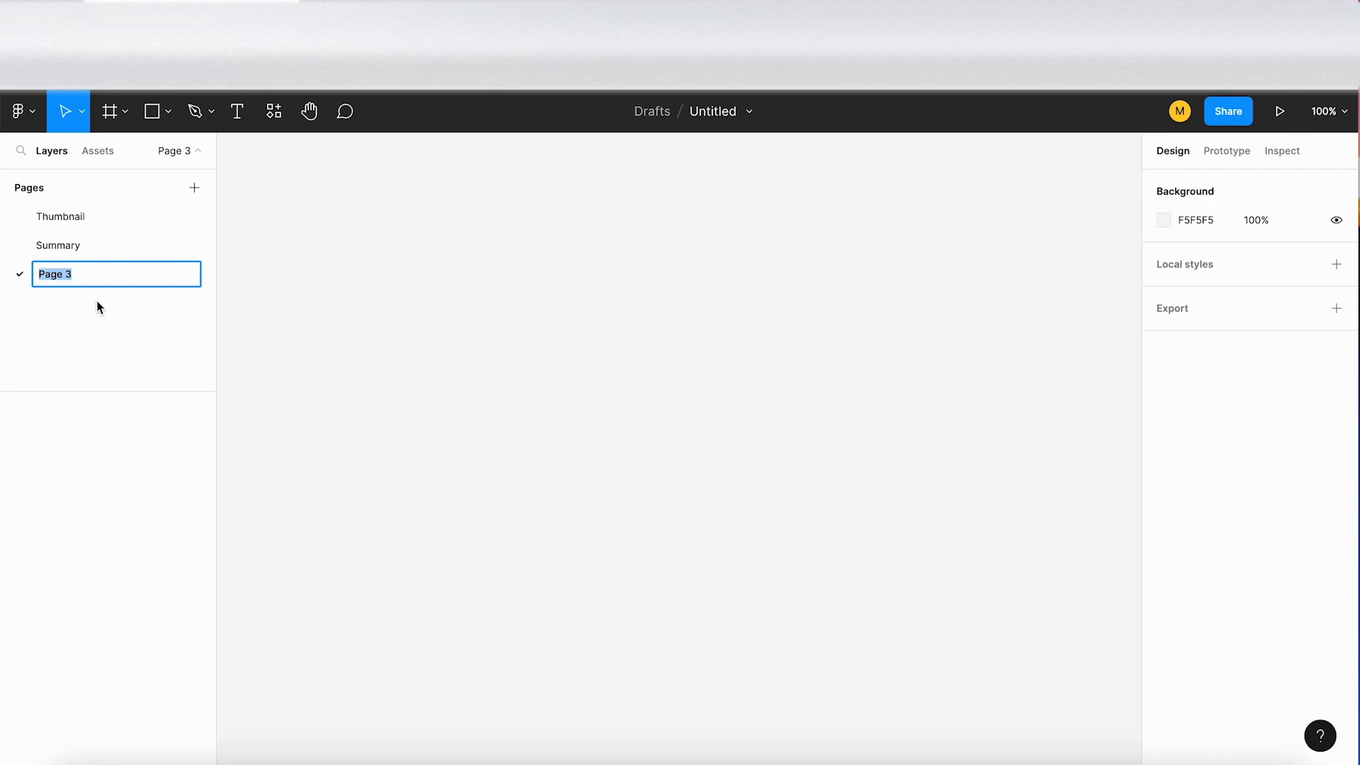
type("----------")
left_click(100, 250)
left_click(103, 270)
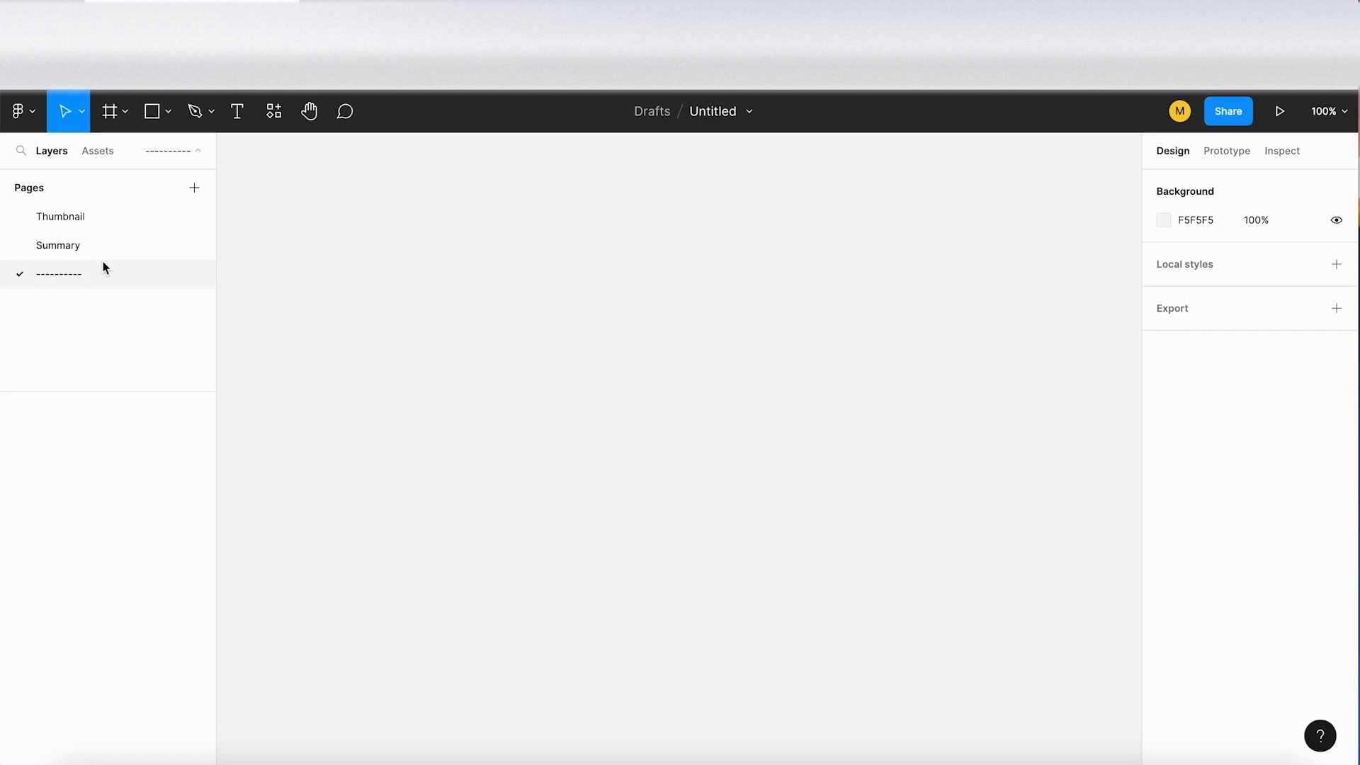
Step: Add a page below the separator and name it Wireframes, copied from the TextEdit list
left_click(194, 188)
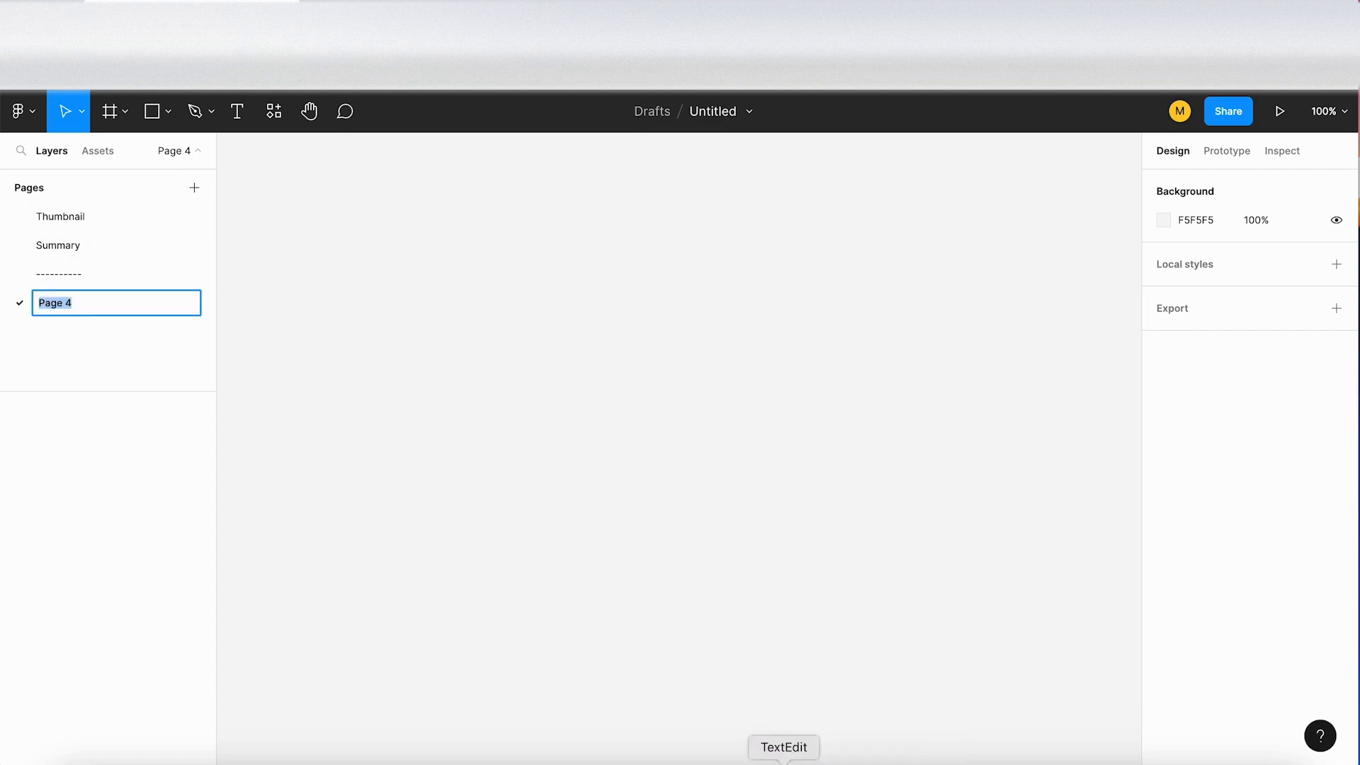
left_click(783, 762)
double_click(547, 350)
key("super+c")
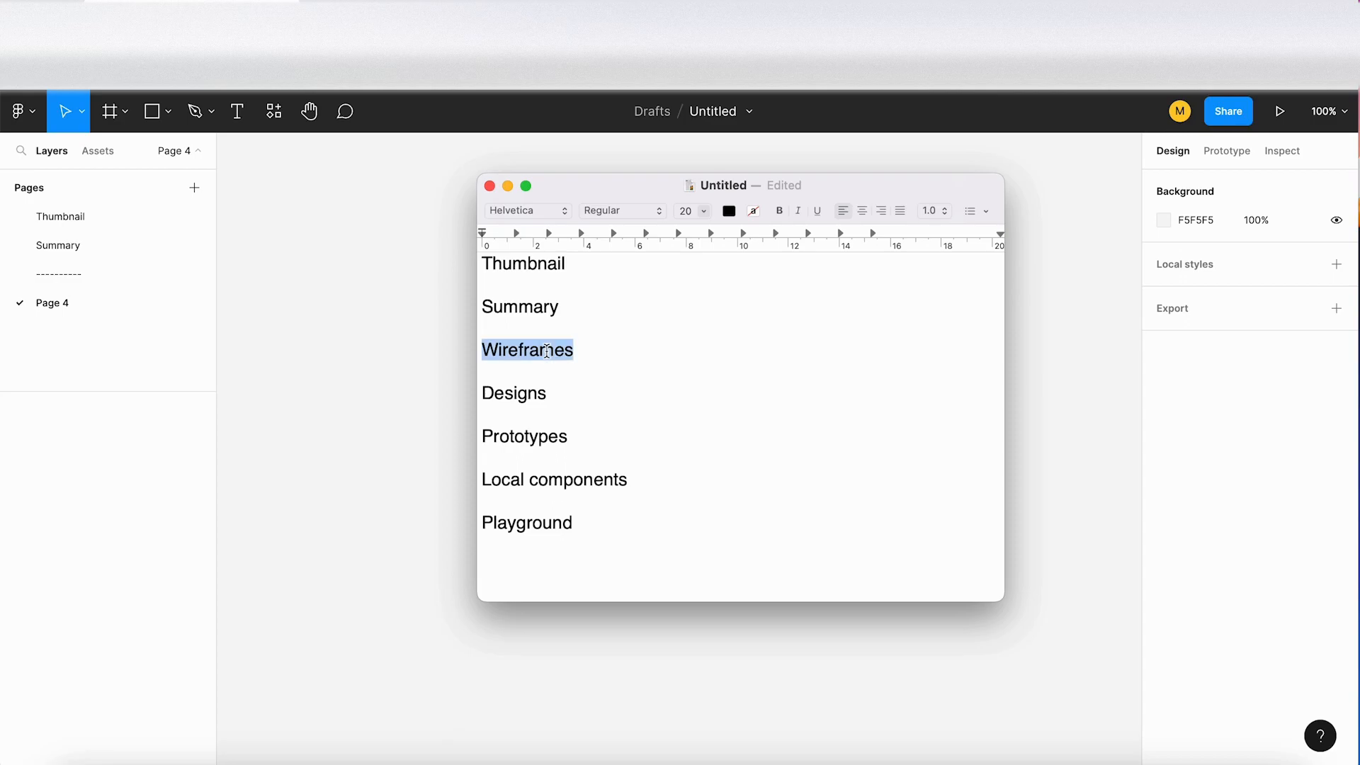
left_click(65, 304)
double_click(66, 304)
key("super+v")
key("Return")
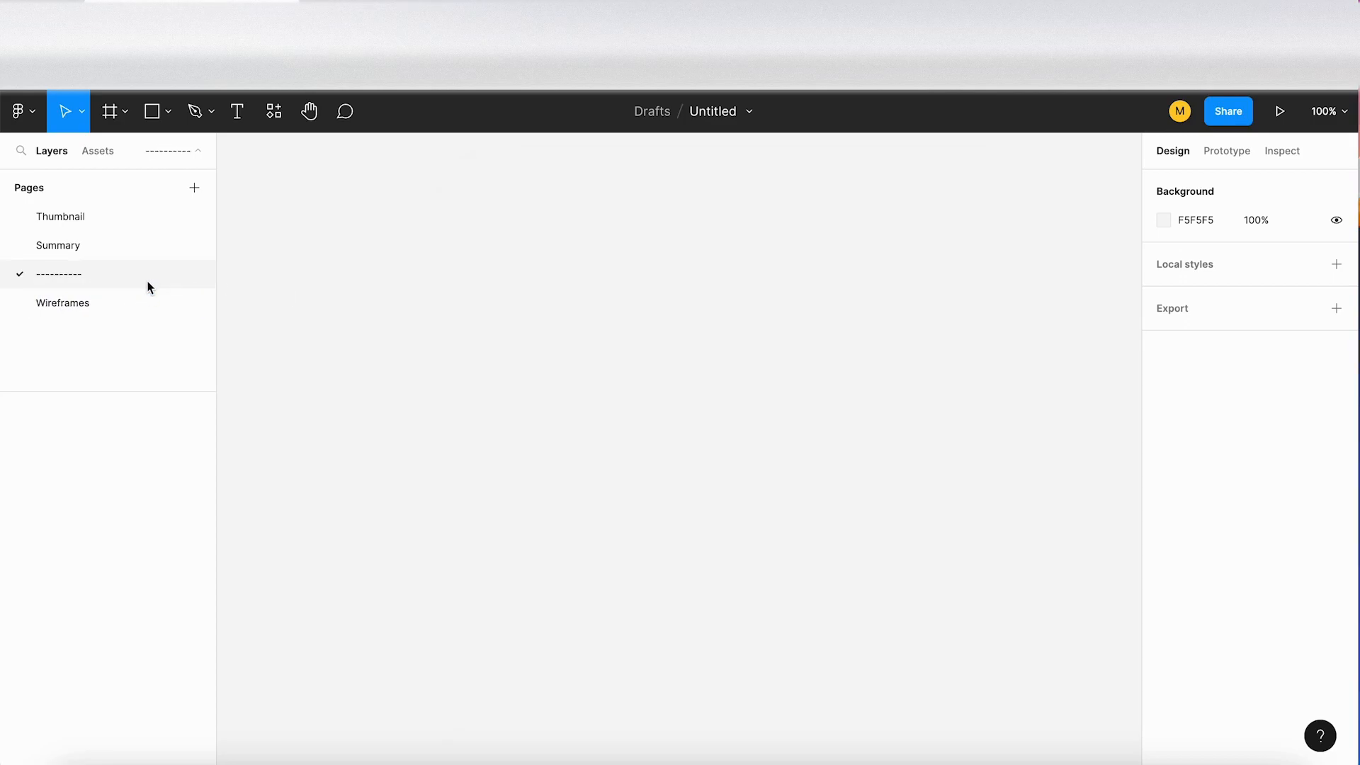
Step: Add a page below Wireframes and name it Designs, copied from the TextEdit list
left_click(194, 188)
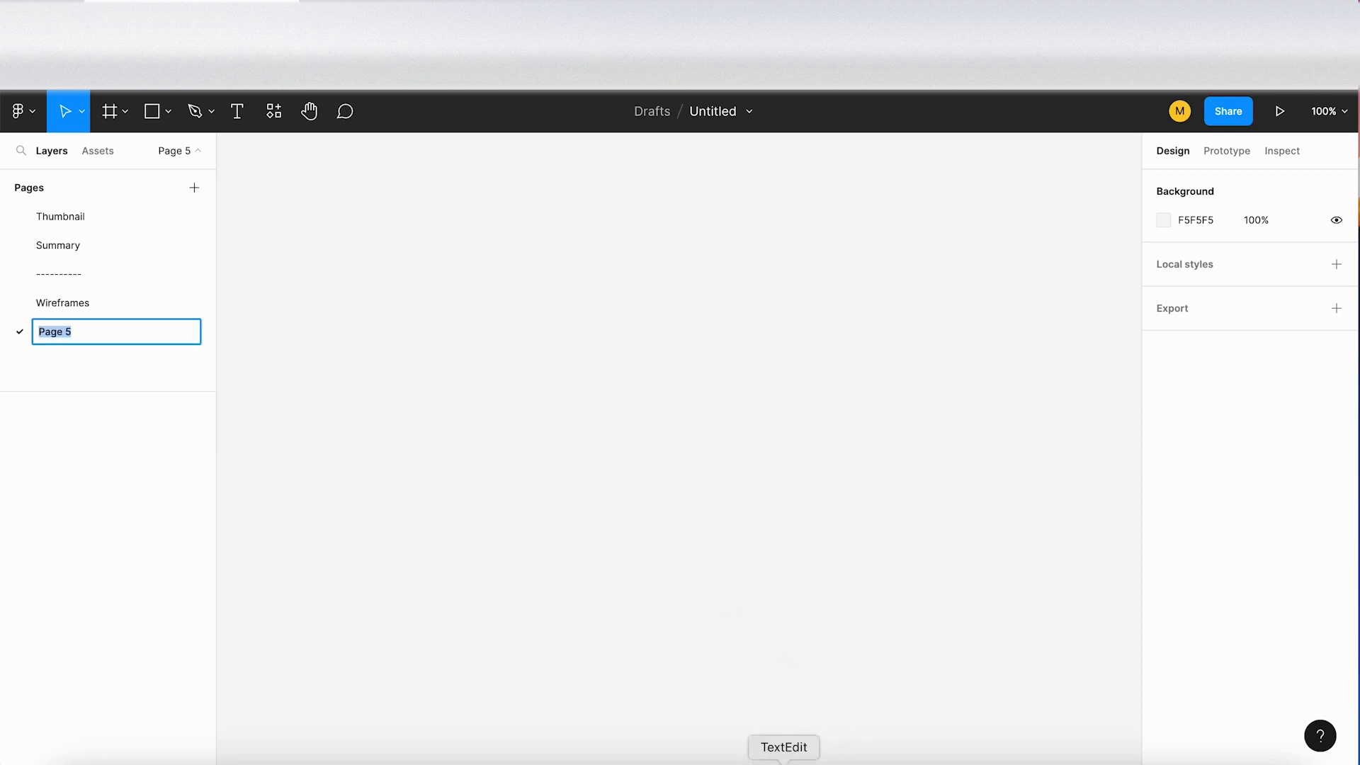
left_click(784, 761)
double_click(520, 391)
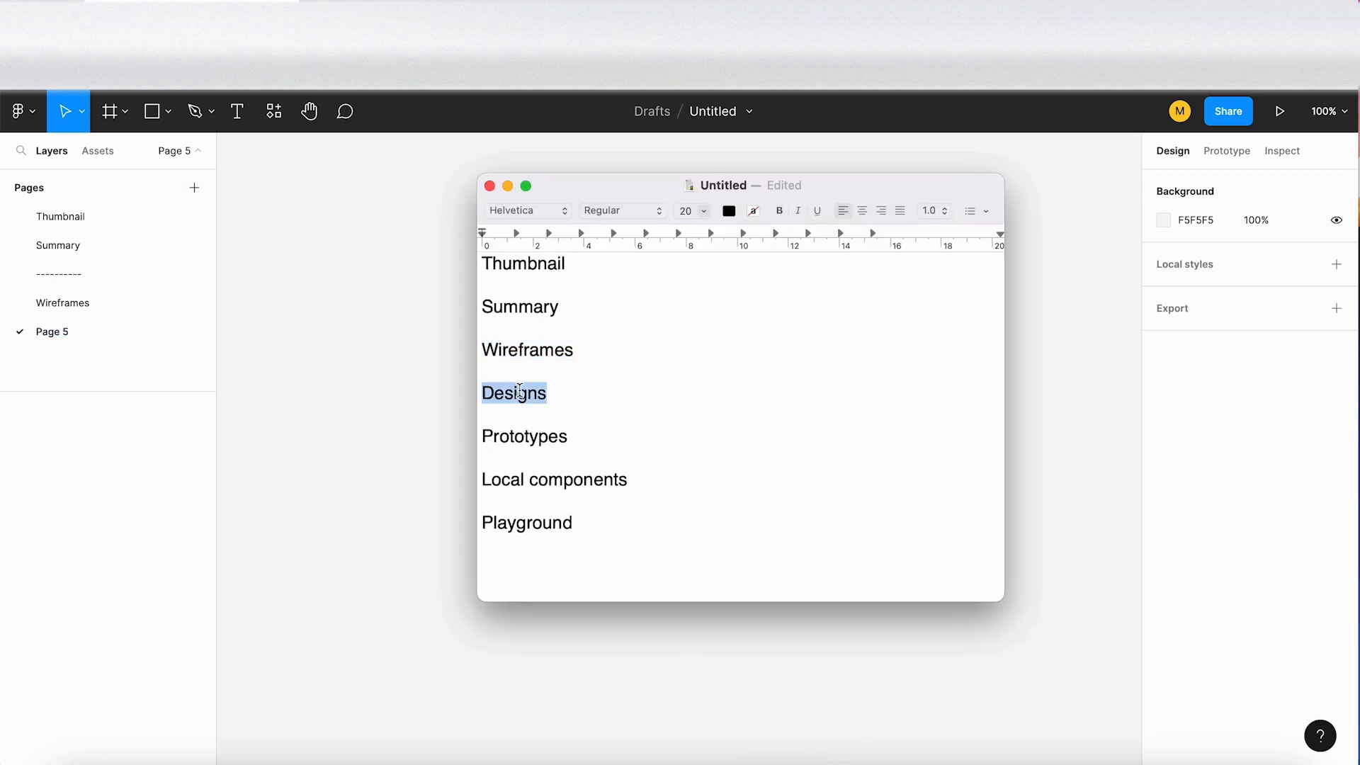
left_click(61, 333)
double_click(60, 333)
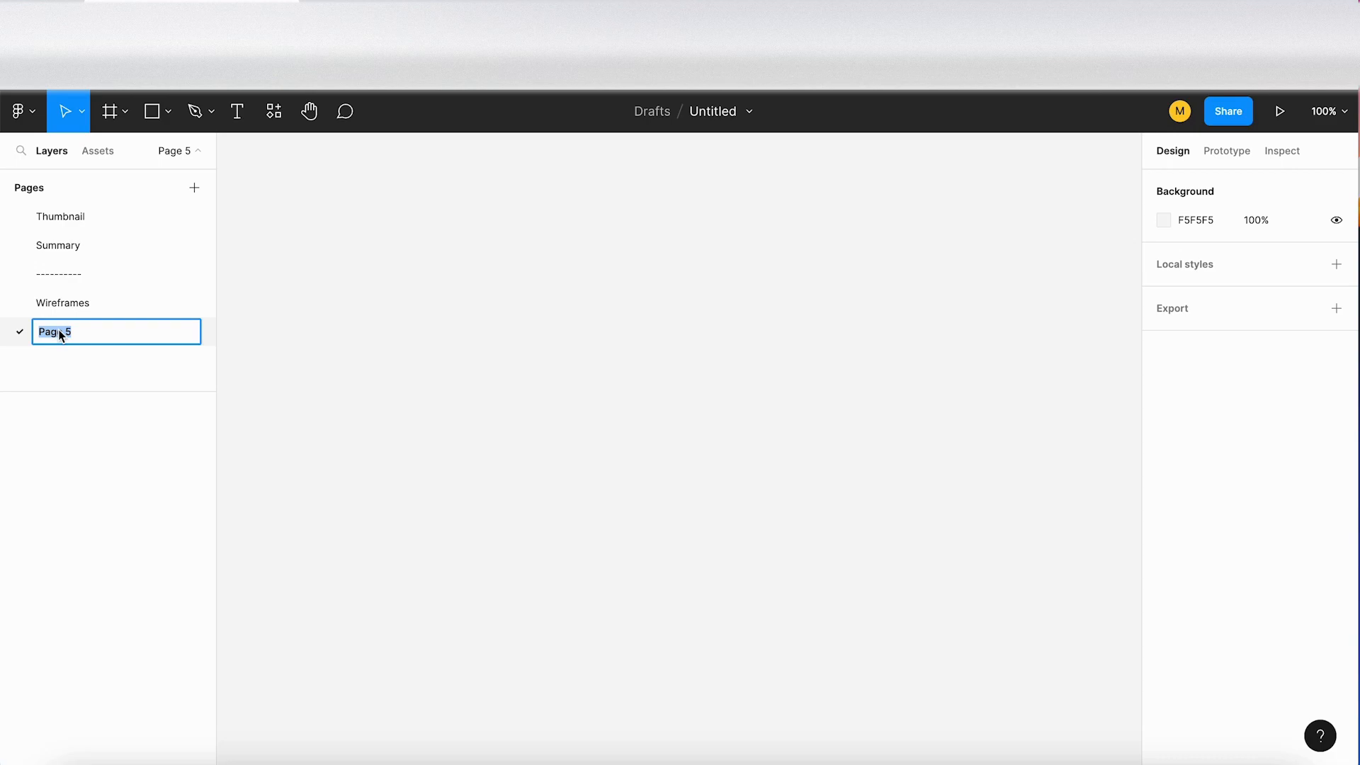
left_click(84, 271)
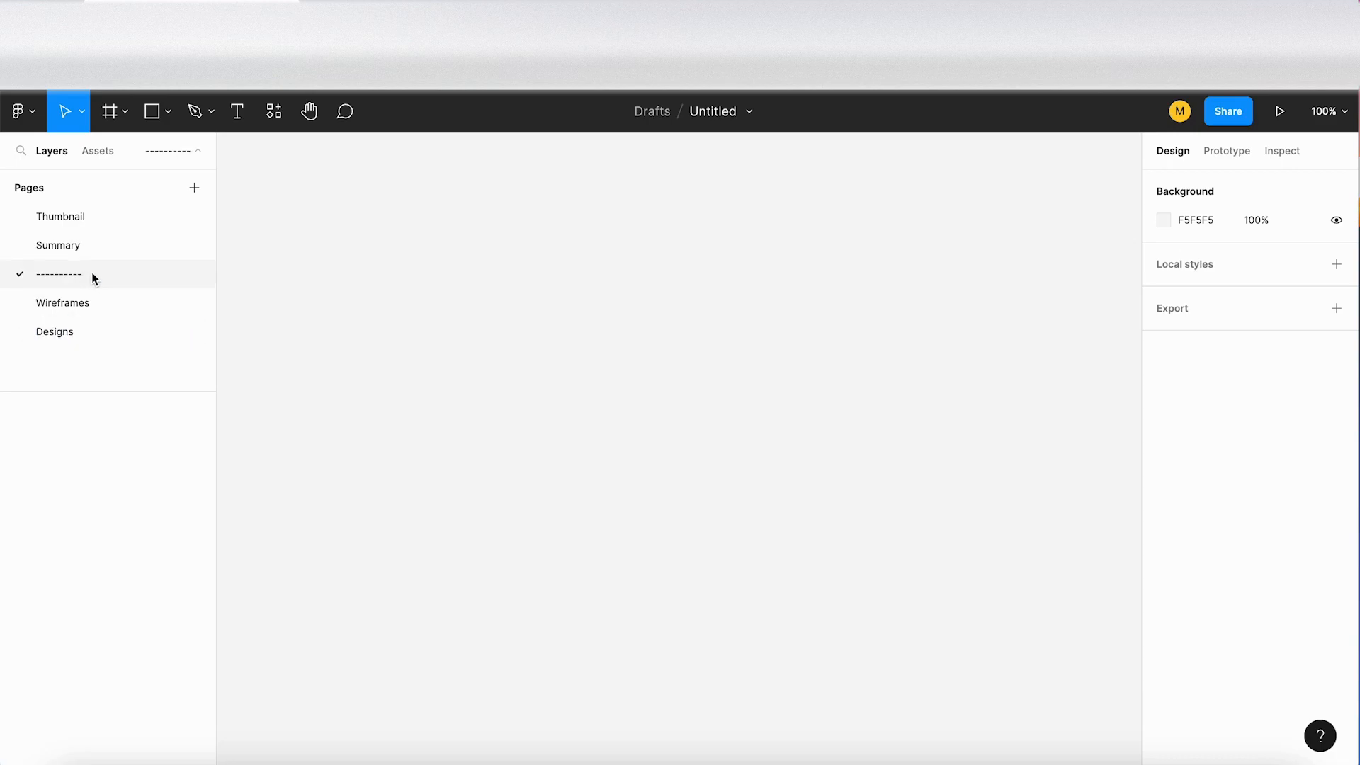
Step: Copy the existing separator's name and add a second "----------" page below Designs
double_click(67, 276)
key("ctrl+c")
left_click(85, 333)
left_click(194, 189)
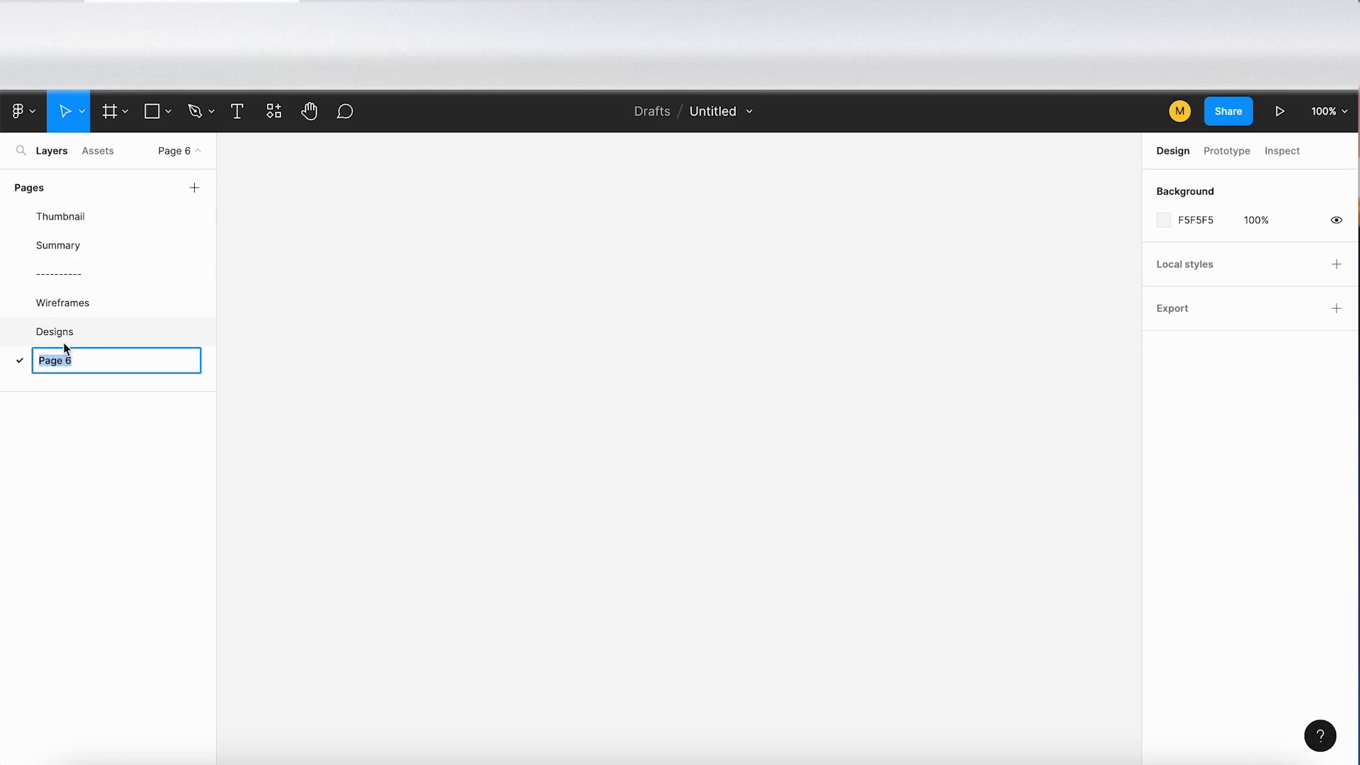
key("ctrl+v")
key("Return")
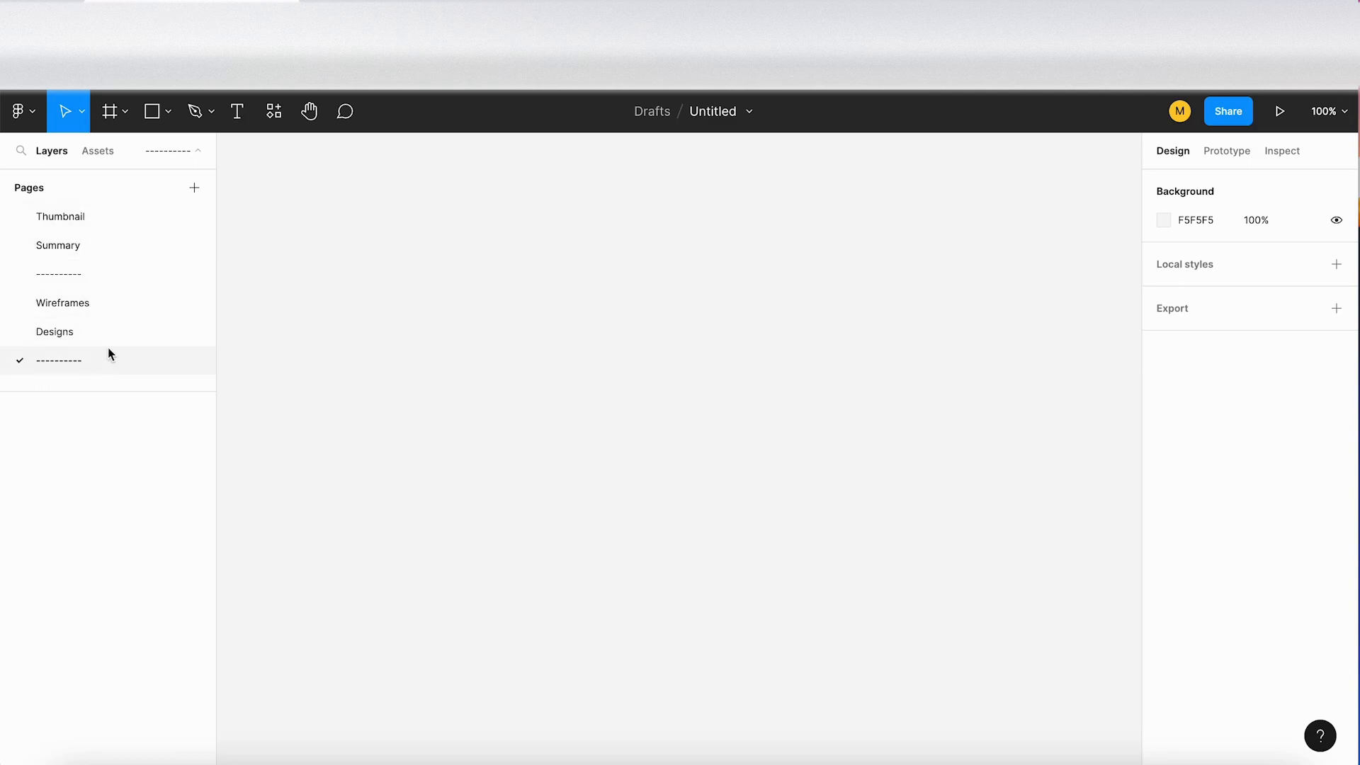
Step: Copy "Prototypes" from the TextEdit list and add a page with that name below the second separator
left_click(783, 762)
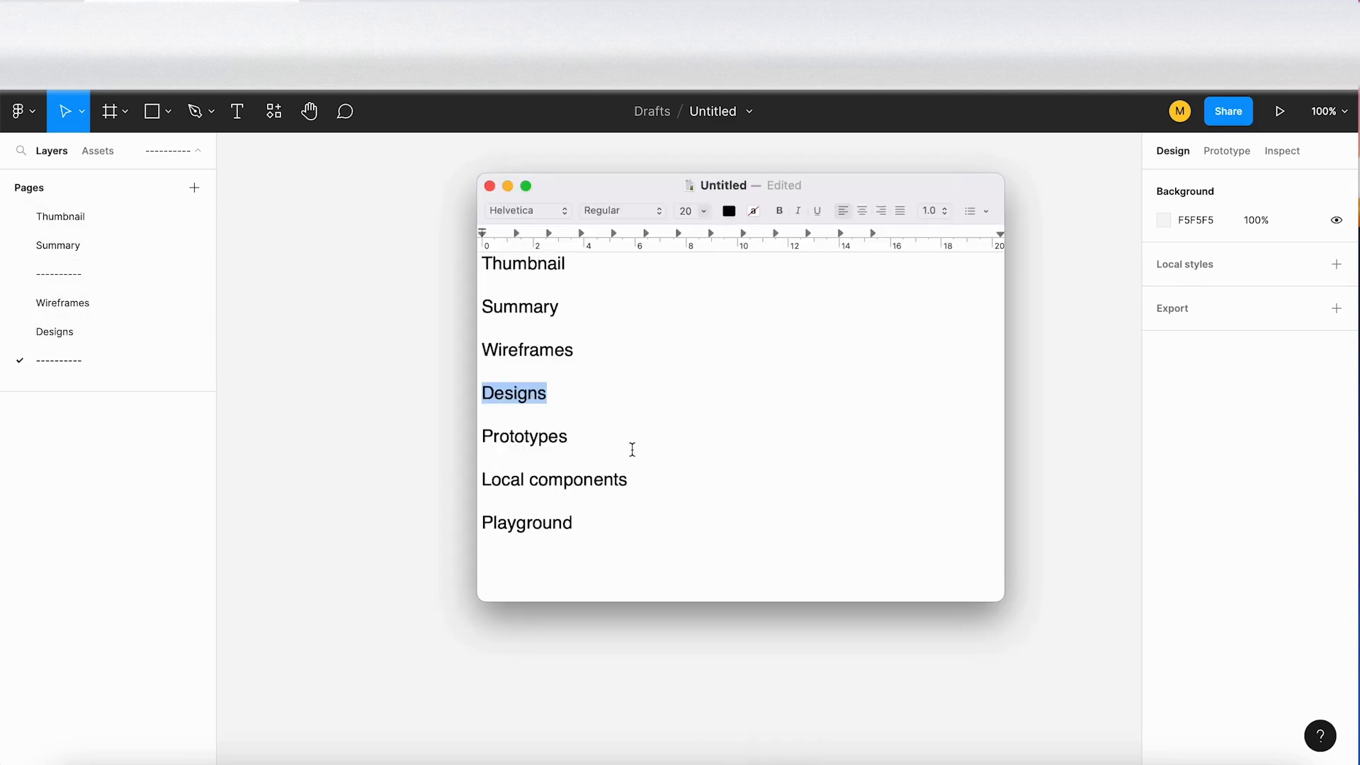
double_click(512, 442)
key("super+c")
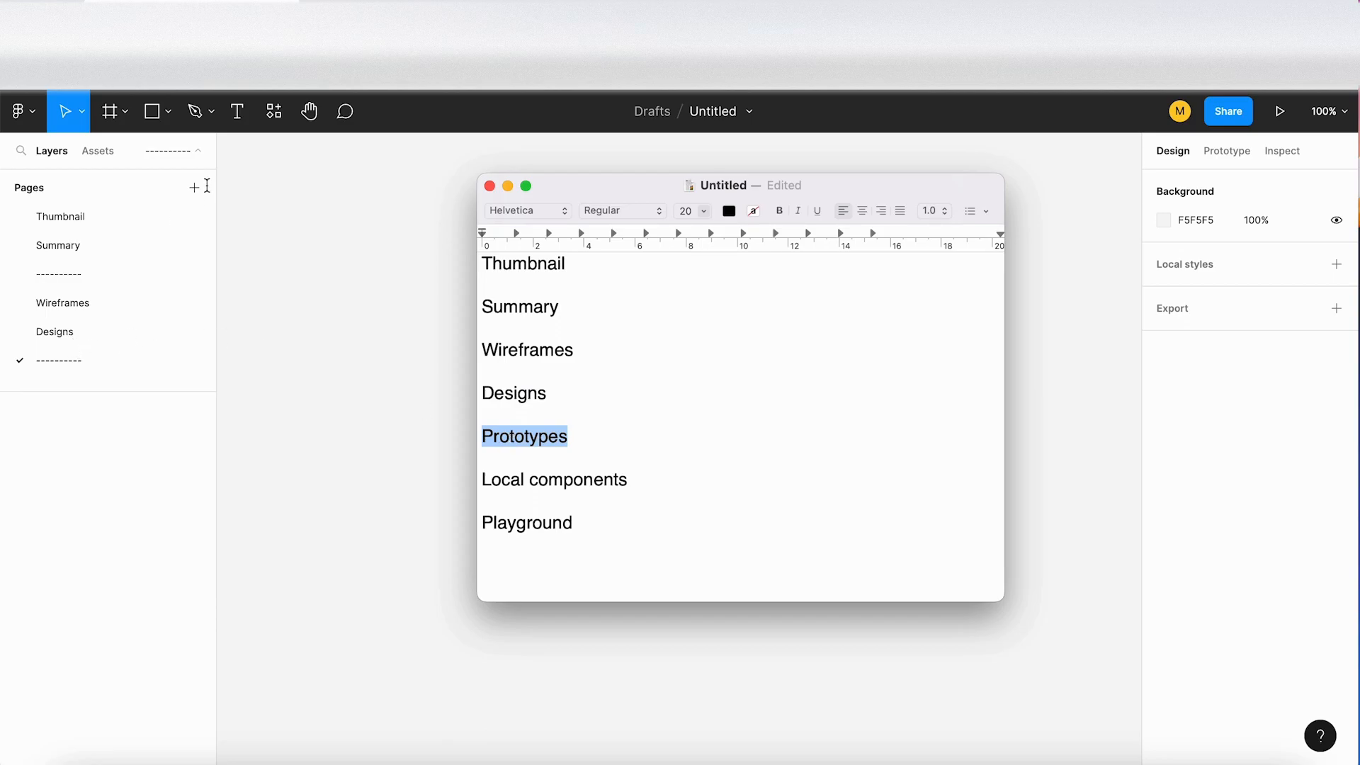
left_click(198, 204)
left_click(194, 188)
key("super+v")
left_click(108, 358)
left_click(118, 377)
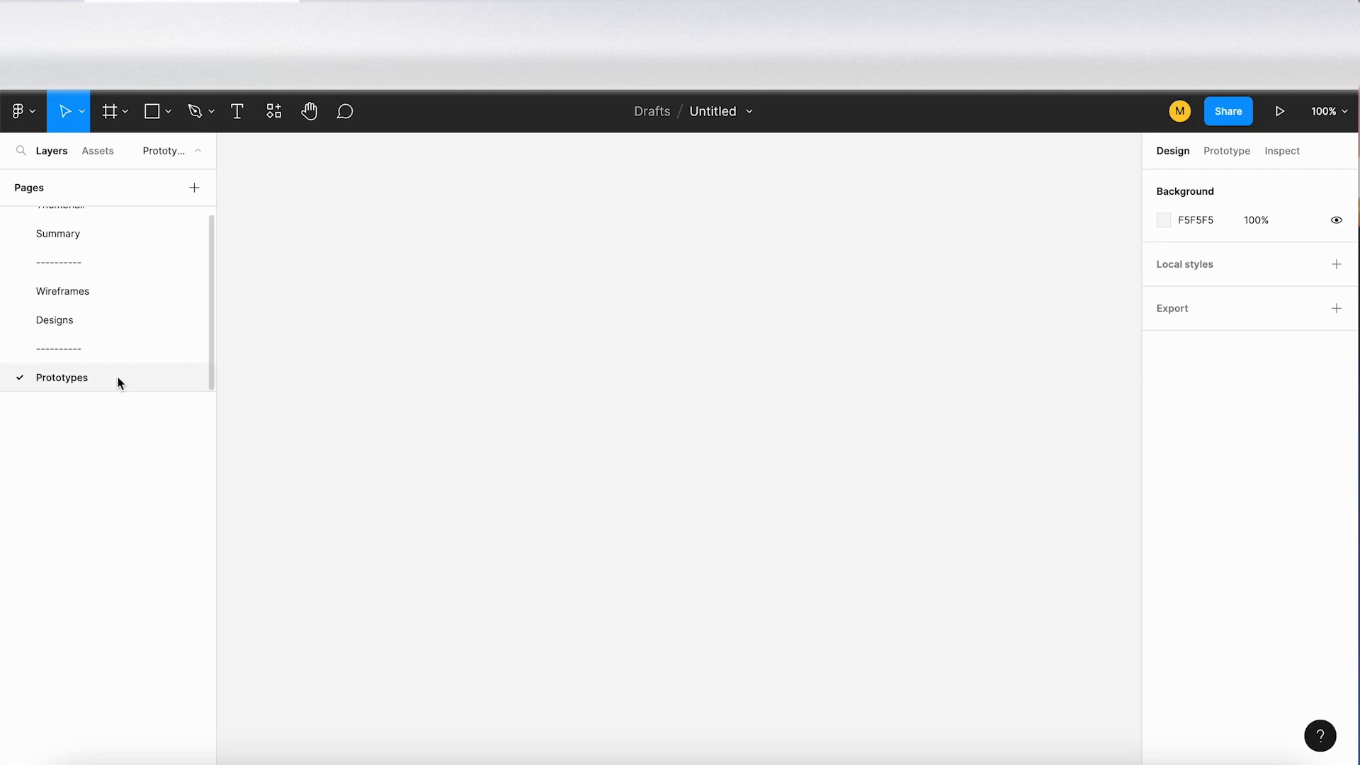
Step: Copy the second separator's name, add a new page and move it below Prototypes
double_click(71, 349)
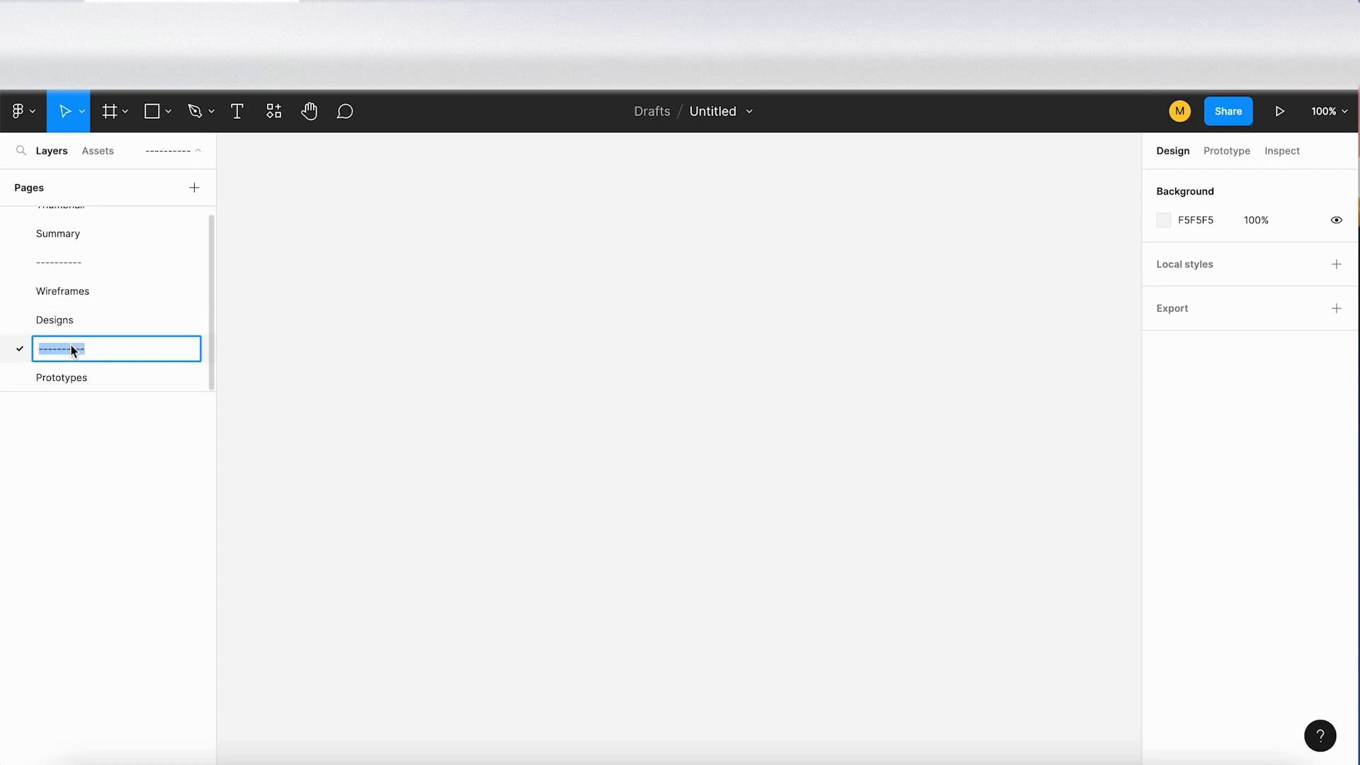
left_click(194, 188)
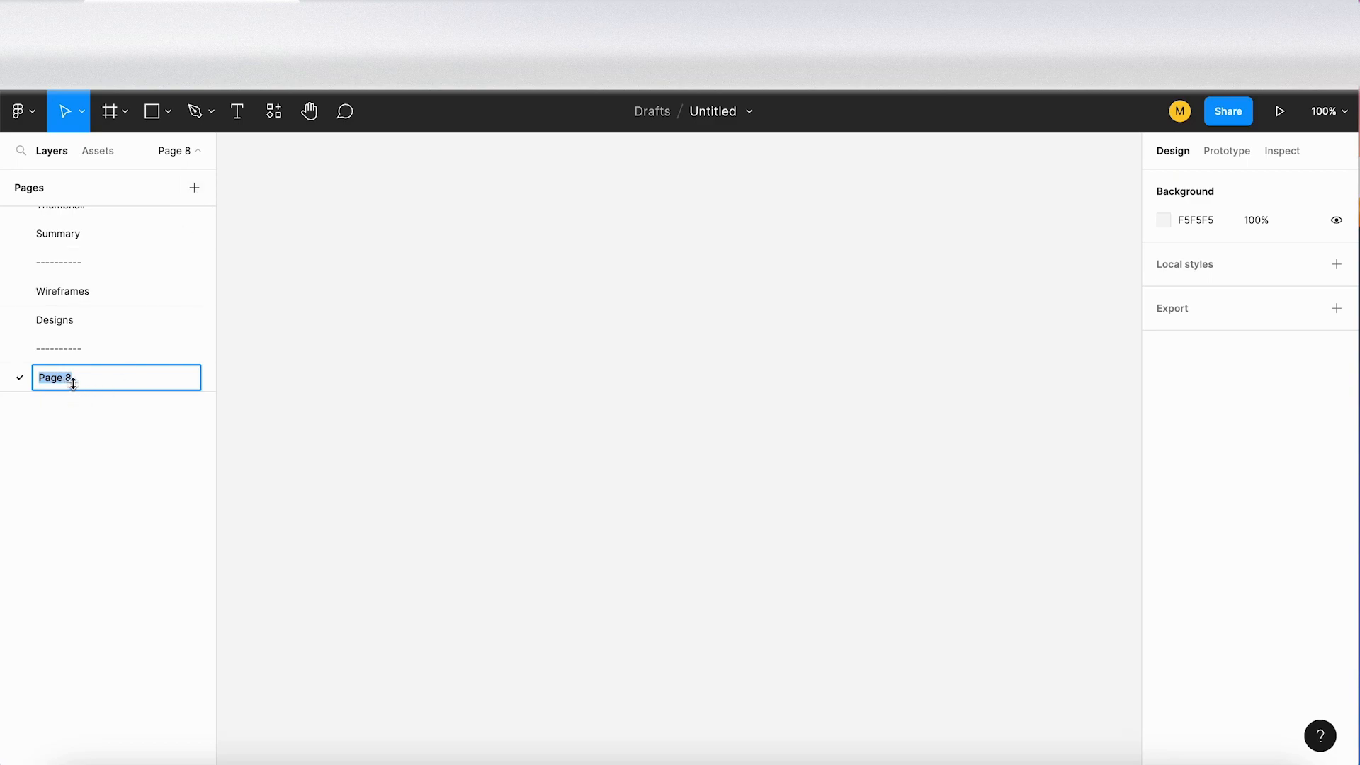
scroll(85, 371, "down", 1)
left_click(108, 353)
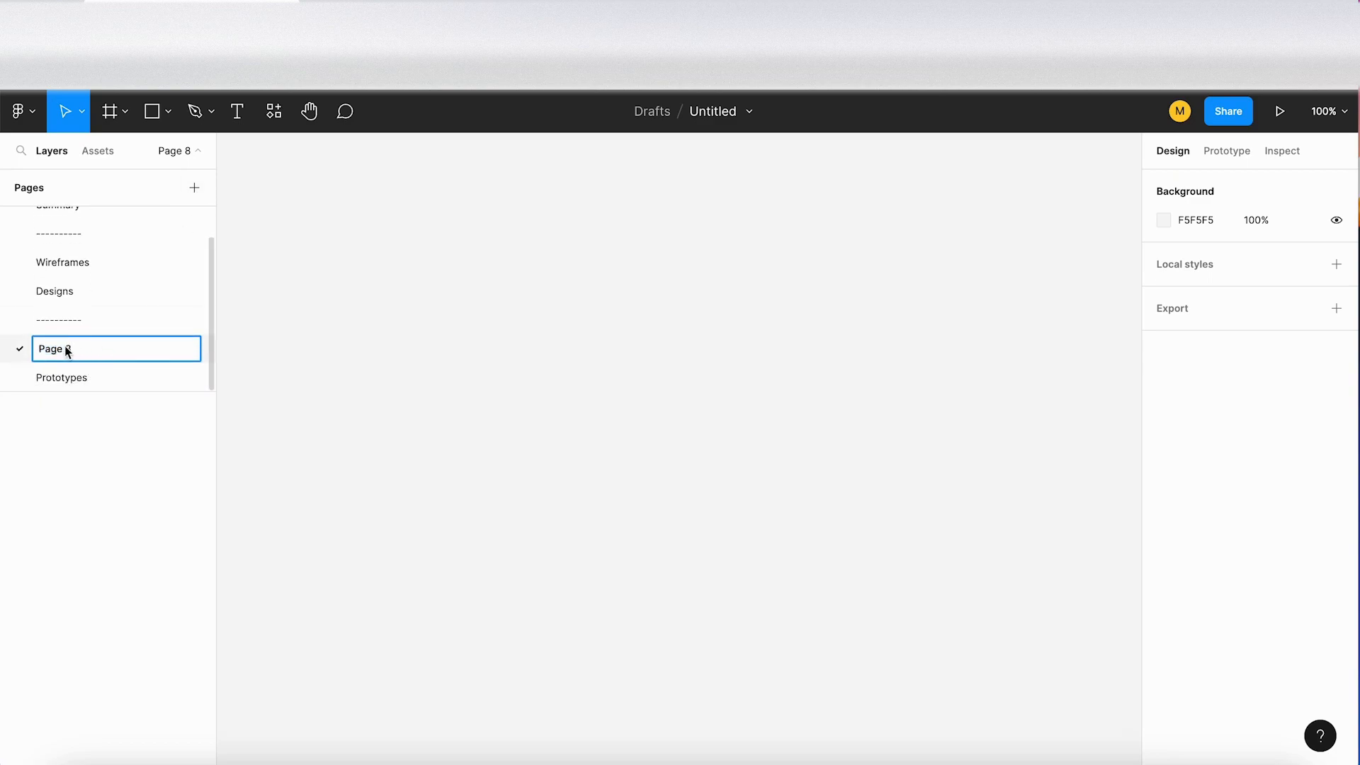
left_click(99, 319)
left_click(50, 352)
left_click_drag(50, 352, 55, 380)
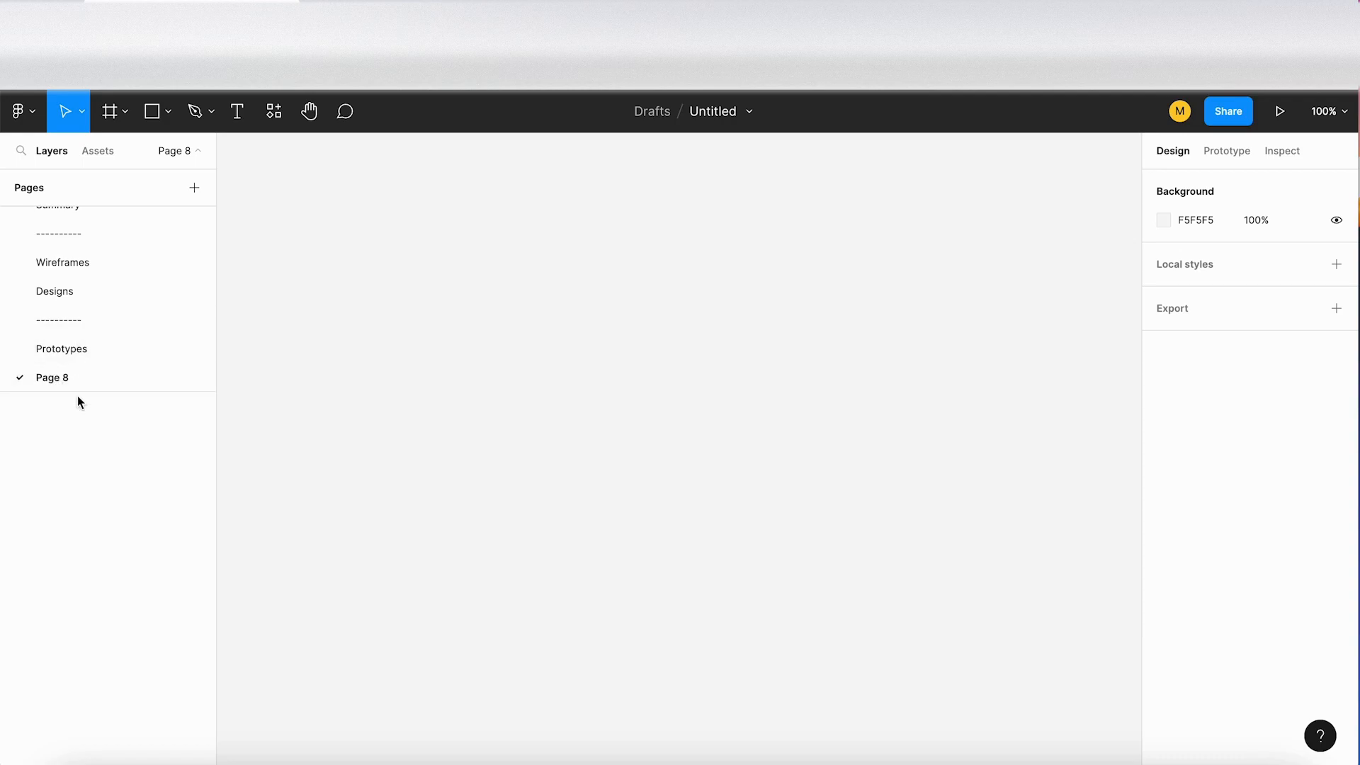
Step: Rename the new page below Prototypes as "----------"
double_click(65, 379)
type("----------")
left_click(100, 347)
left_click(103, 378)
Step: Add a page below the last separator and name it Local components, copied from the TextEdit list
left_click(191, 196)
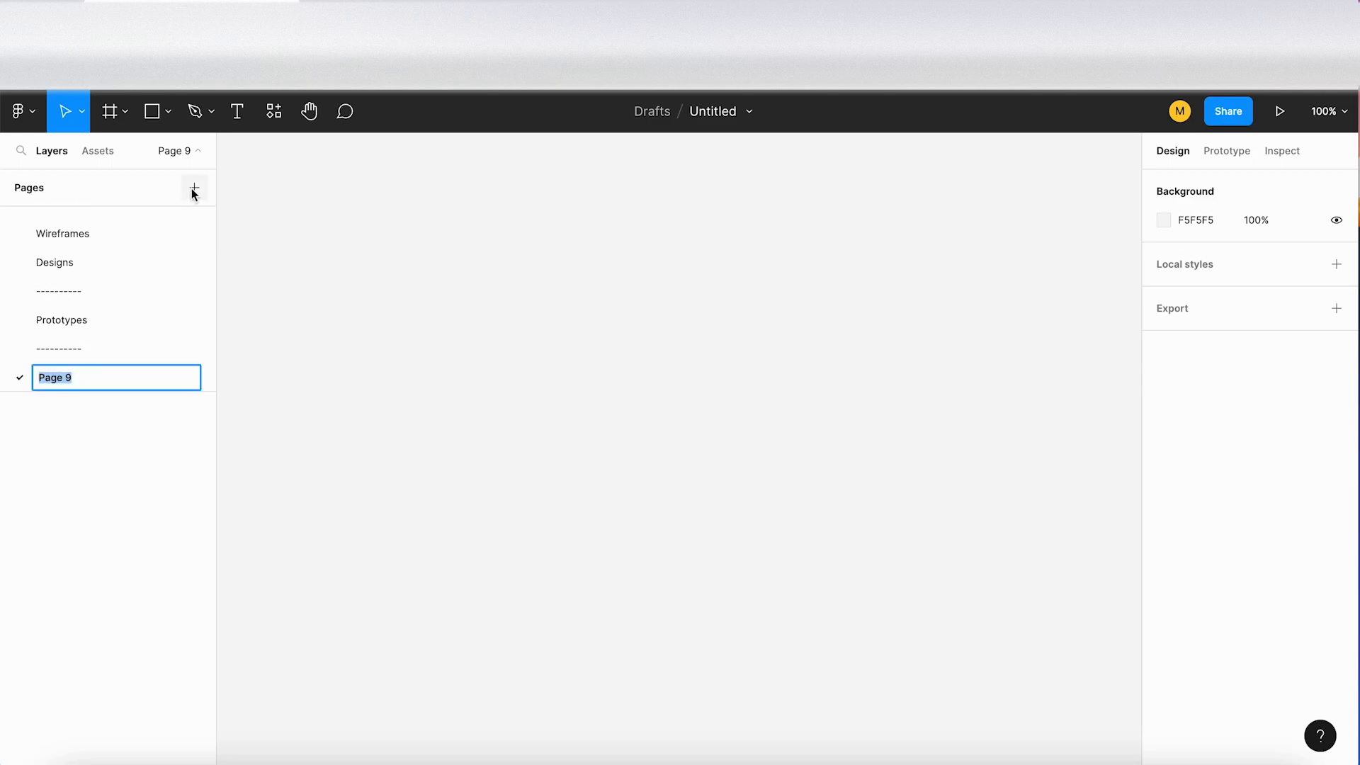
left_click(784, 759)
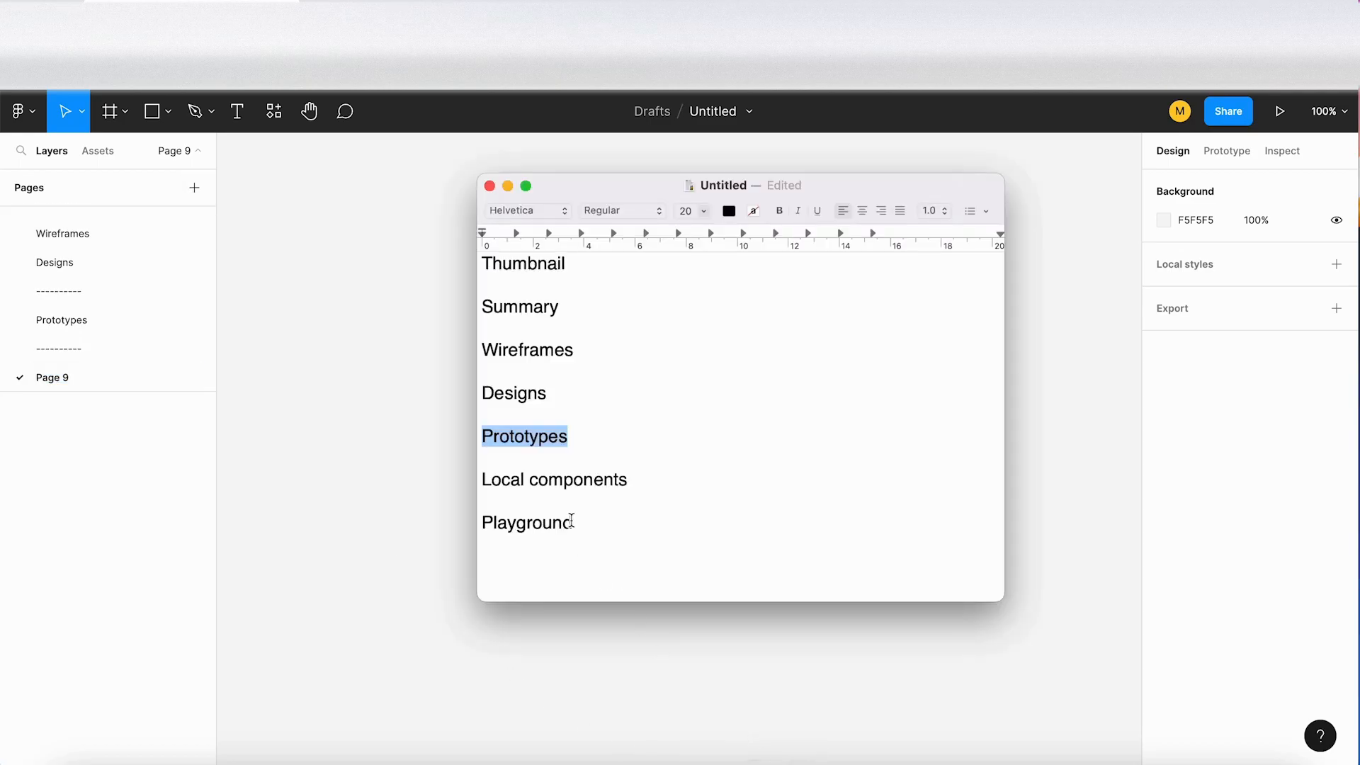
left_click_drag(641, 480, 474, 479)
key("super+c")
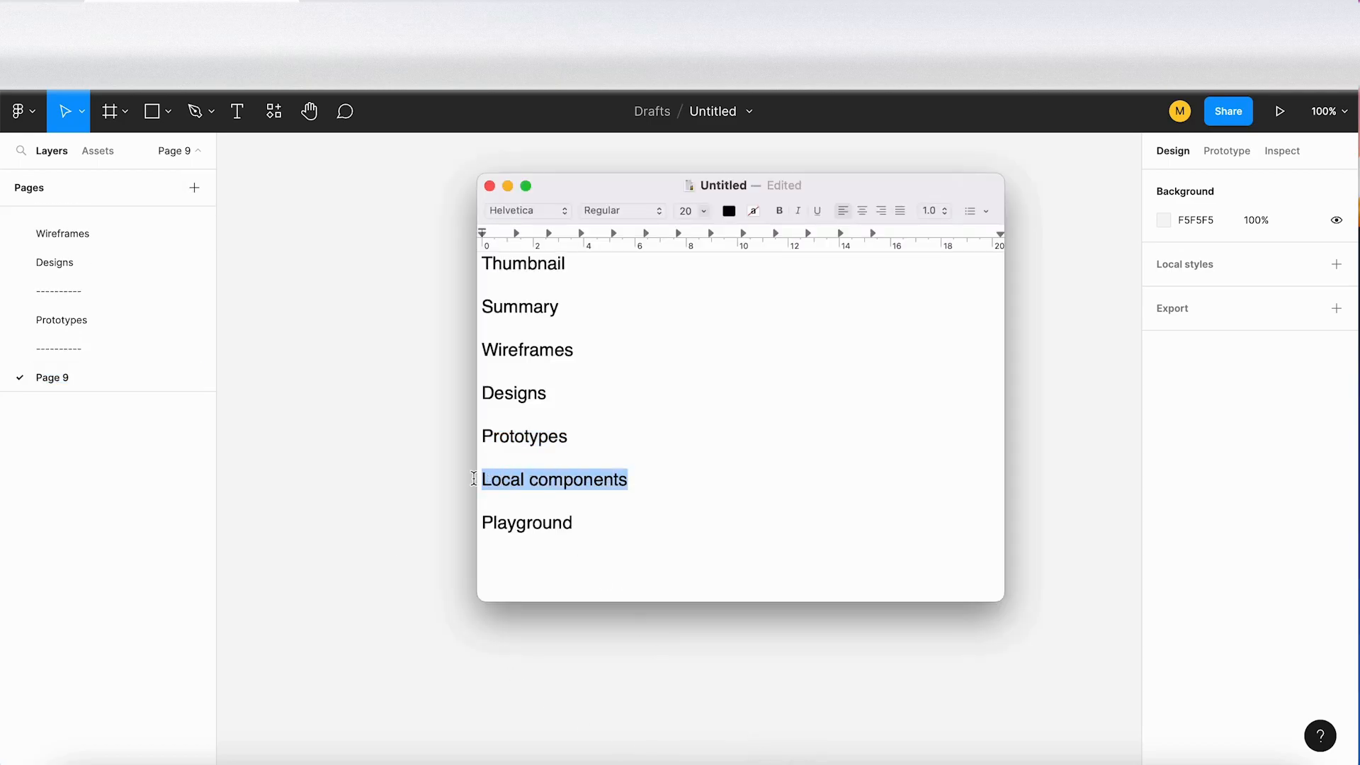
left_click(60, 376)
double_click(59, 376)
key("super+v")
left_click(373, 434)
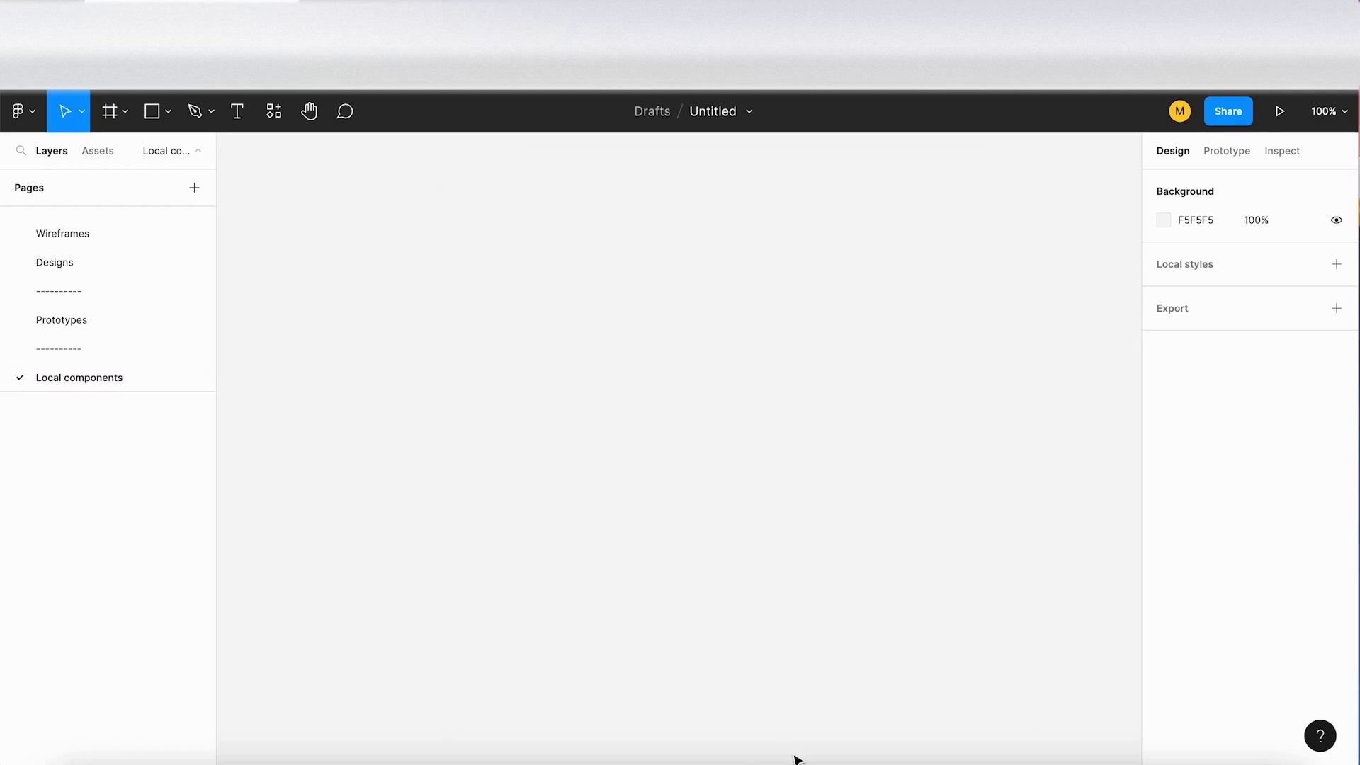
Step: Copy "Playground" from the TextEdit list and add a page with that name below Local components
left_click(779, 752)
double_click(527, 522)
key("super+c")
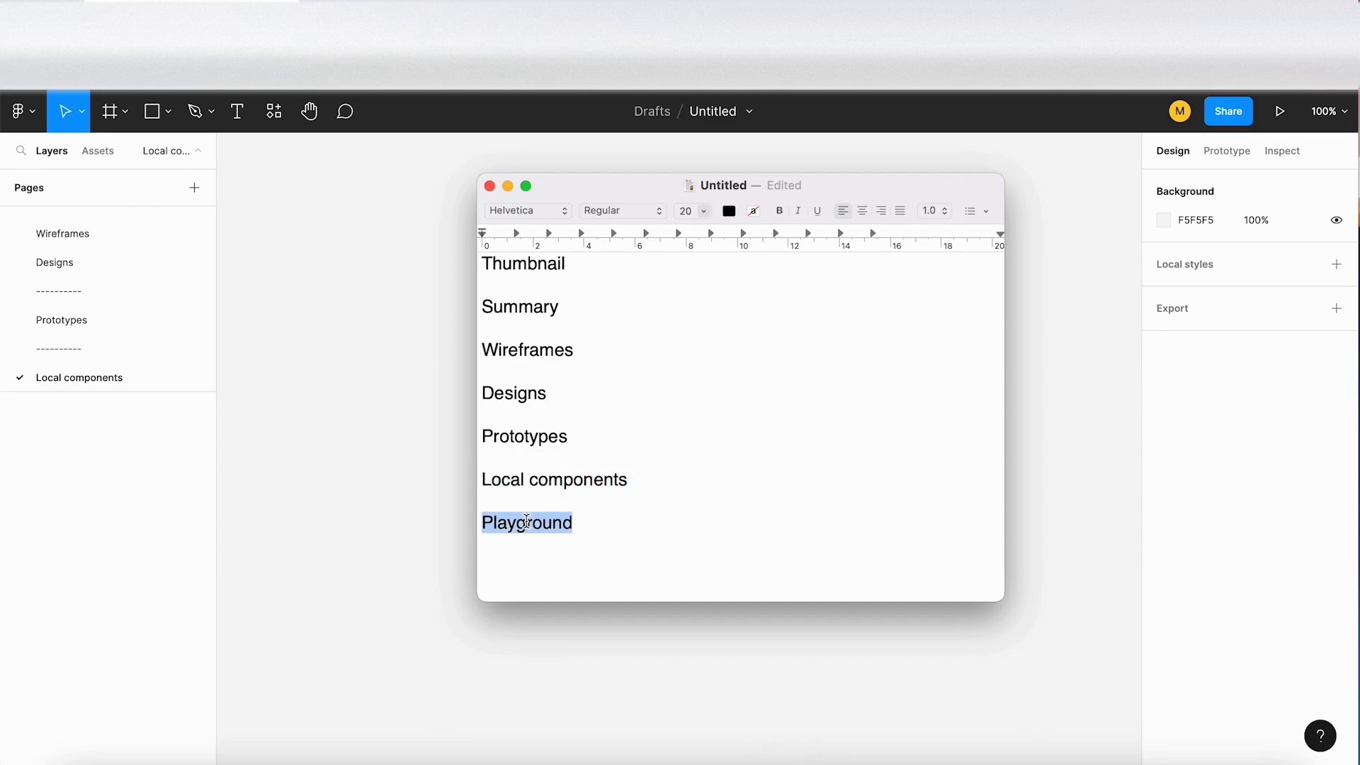
left_click(104, 384)
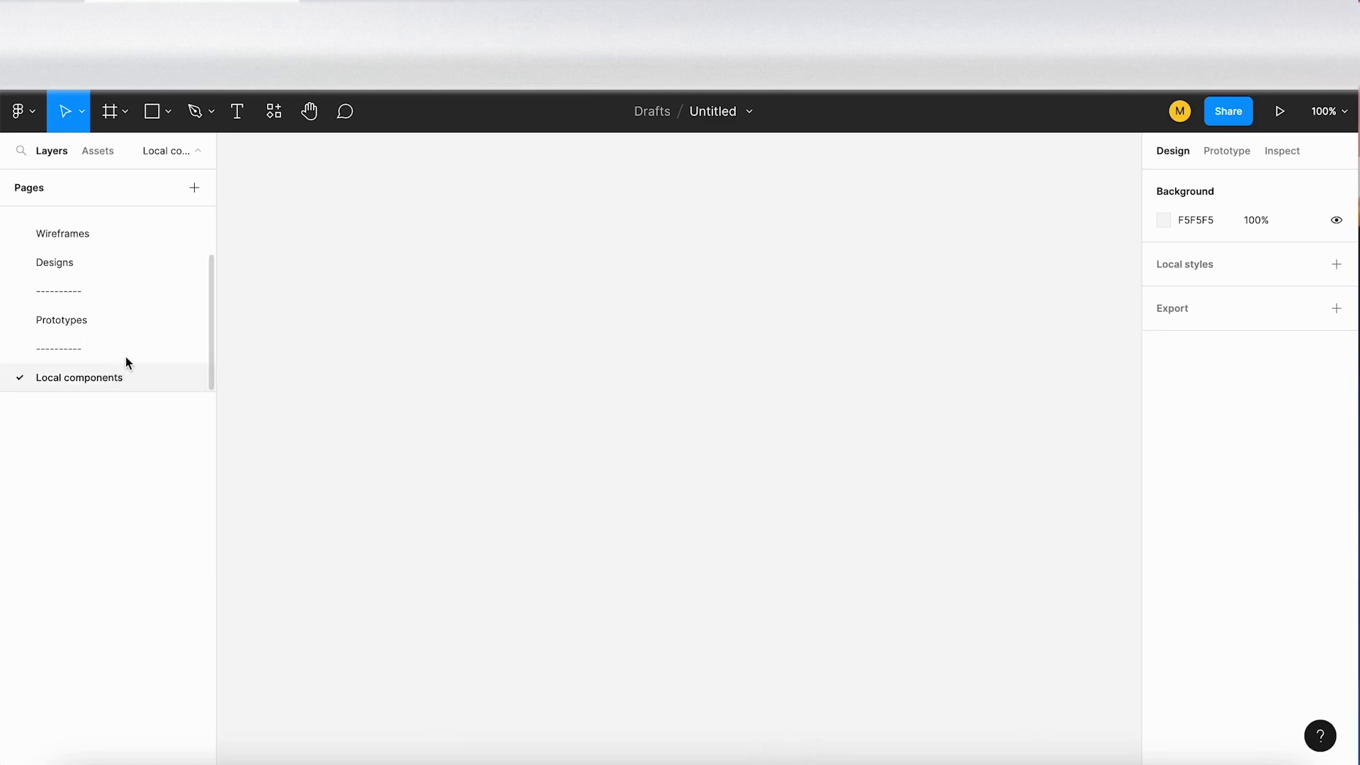
left_click(193, 188)
key("super+v")
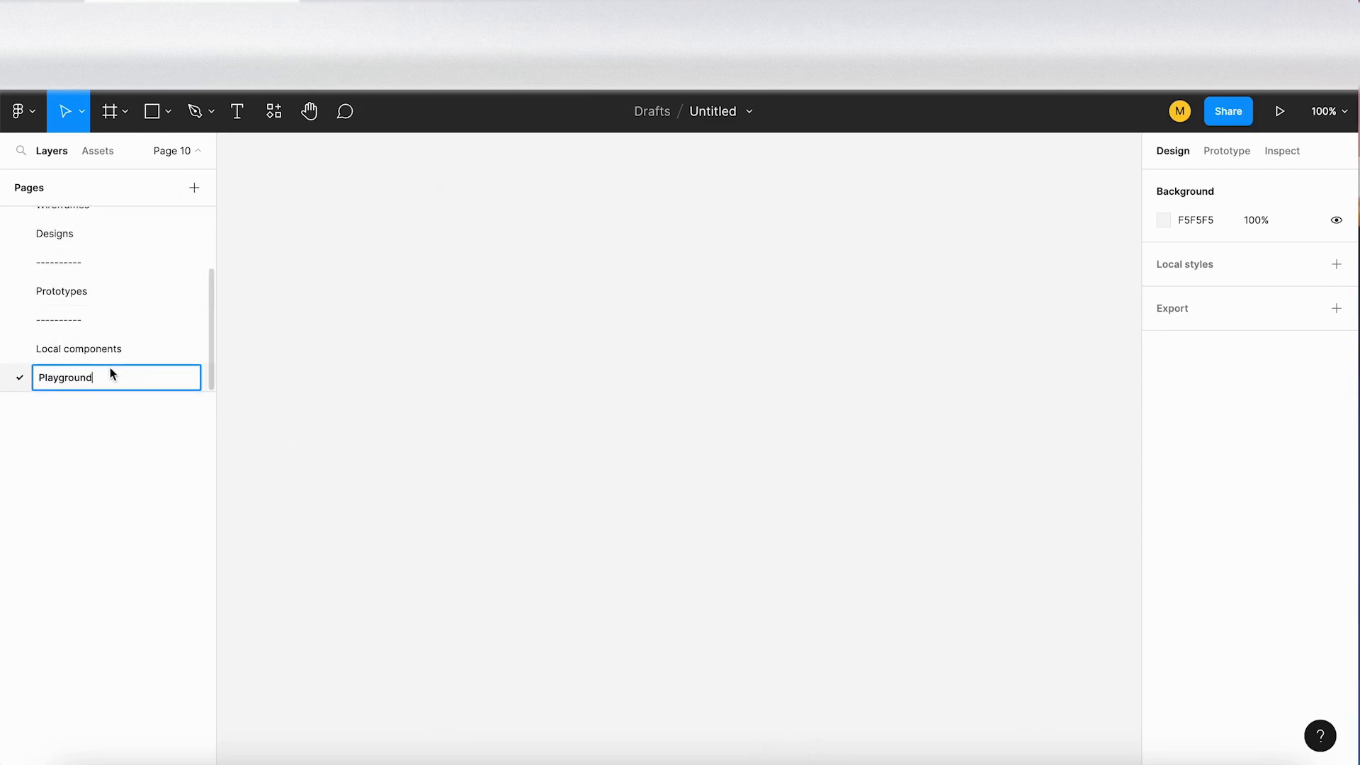
key("Return")
Step: Append a soccer ball emoji to the Playground page name, searching the emoji picker for "foot"
double_click(65, 377)
left_click(97, 376)
key("ctrl+super+space")
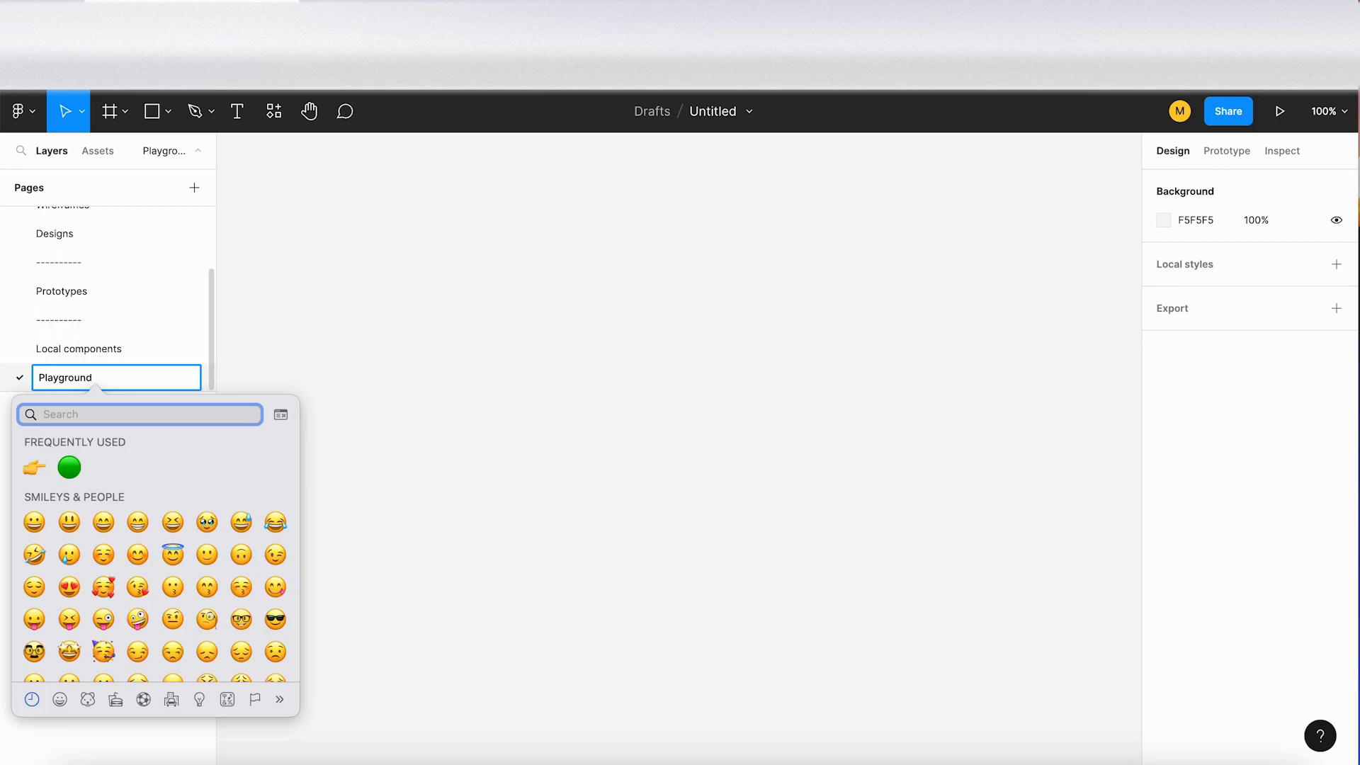
type("foot")
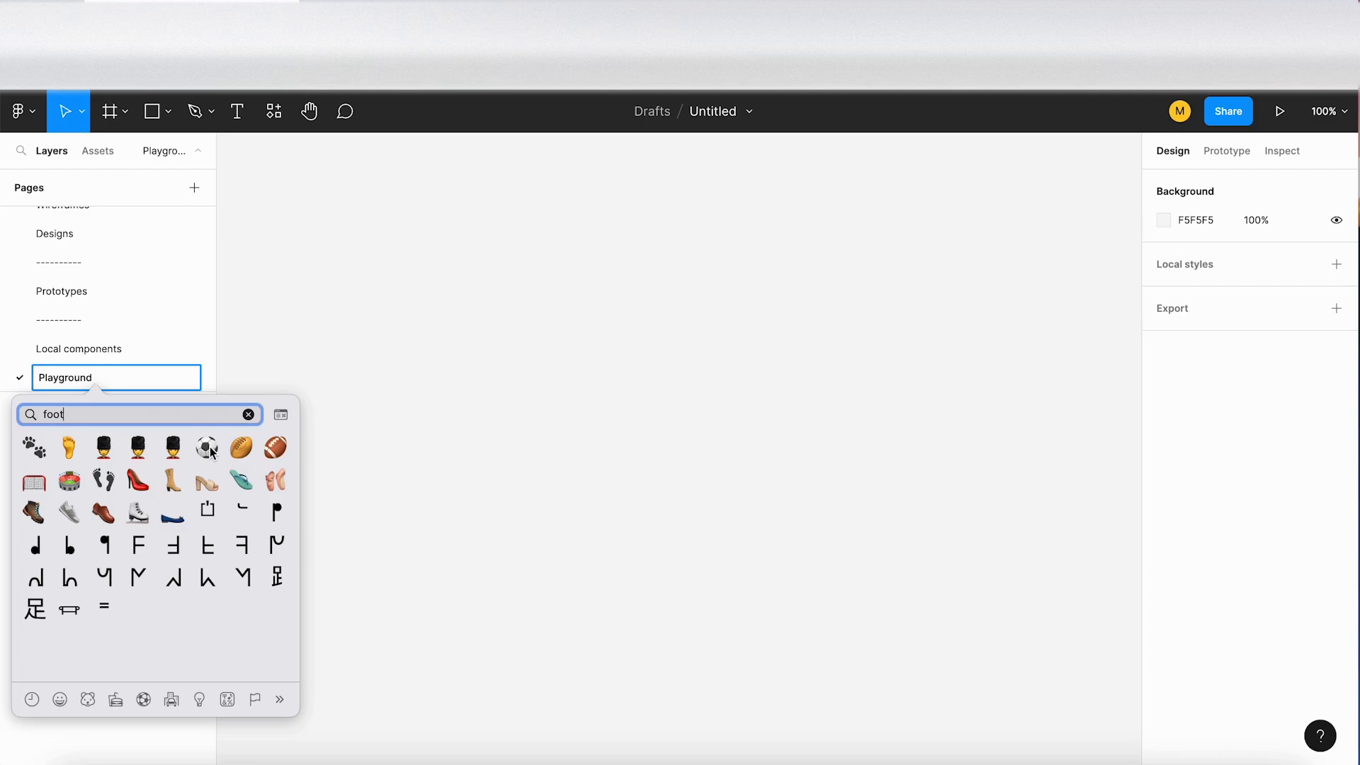
left_click(210, 451)
left_click(126, 351)
Step: Append the artist palette emoji to the Designs page name, searching the emoji picker for "paint"
scroll(90, 324, "up", 1)
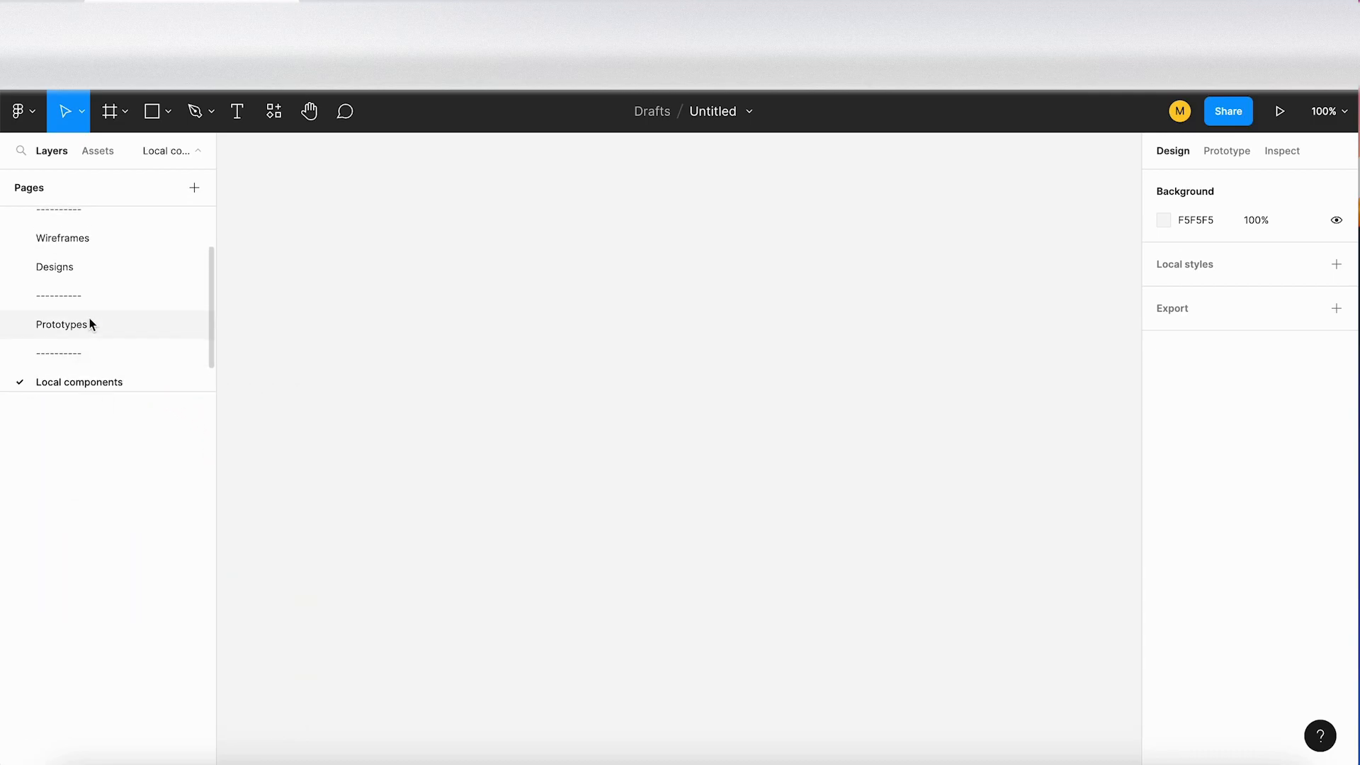
left_click(82, 271)
double_click(85, 270)
left_click(92, 273)
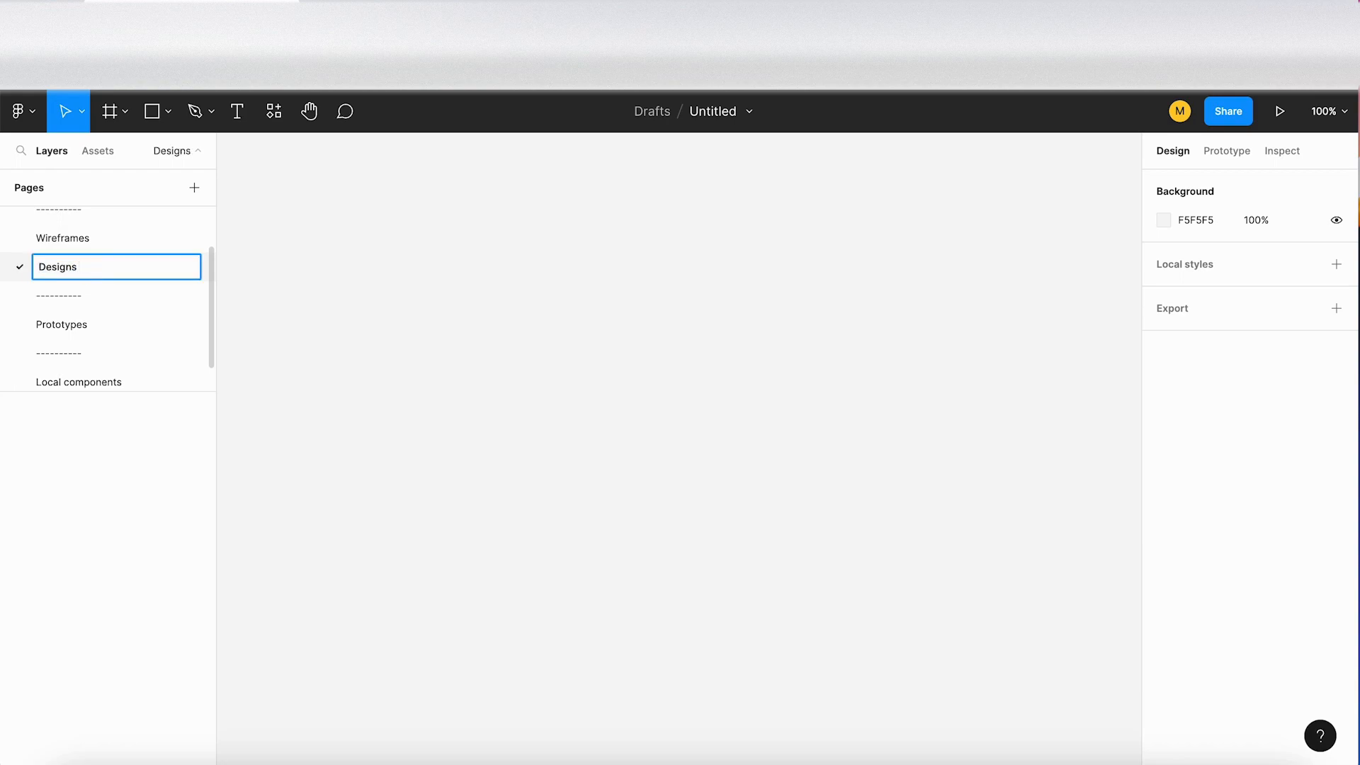
key("ctrl+super+space")
type("desi")
key("BackSpace")
key("BackSpace")
key("BackSpace")
key("BackSpace")
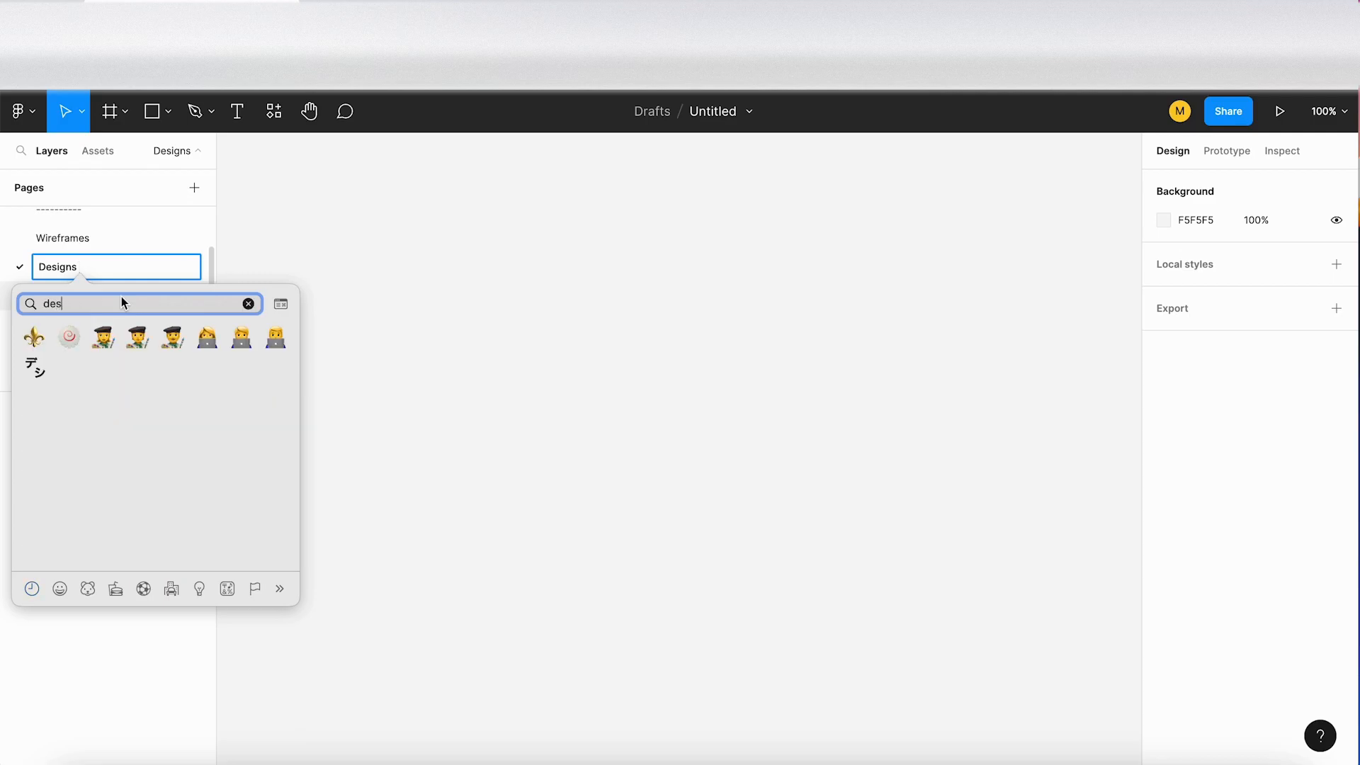
type("paint")
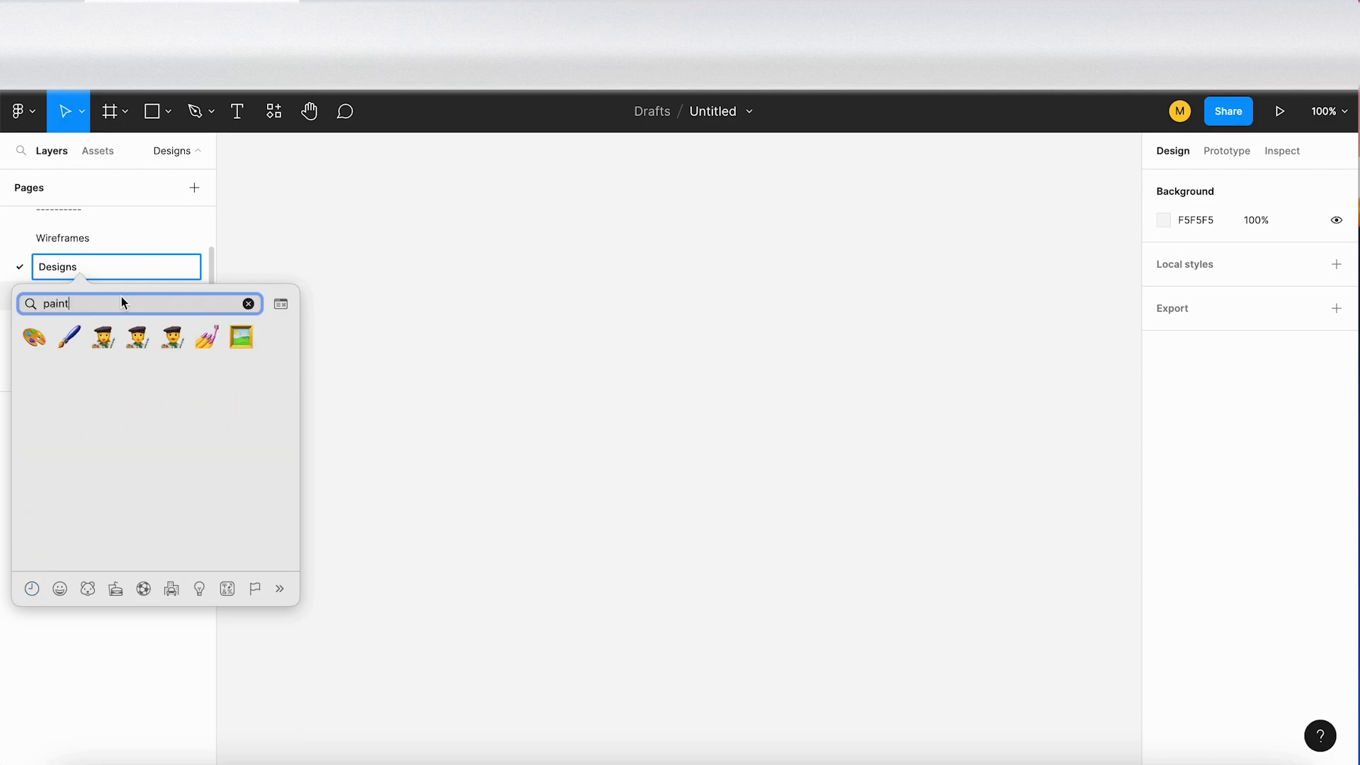
key("Return")
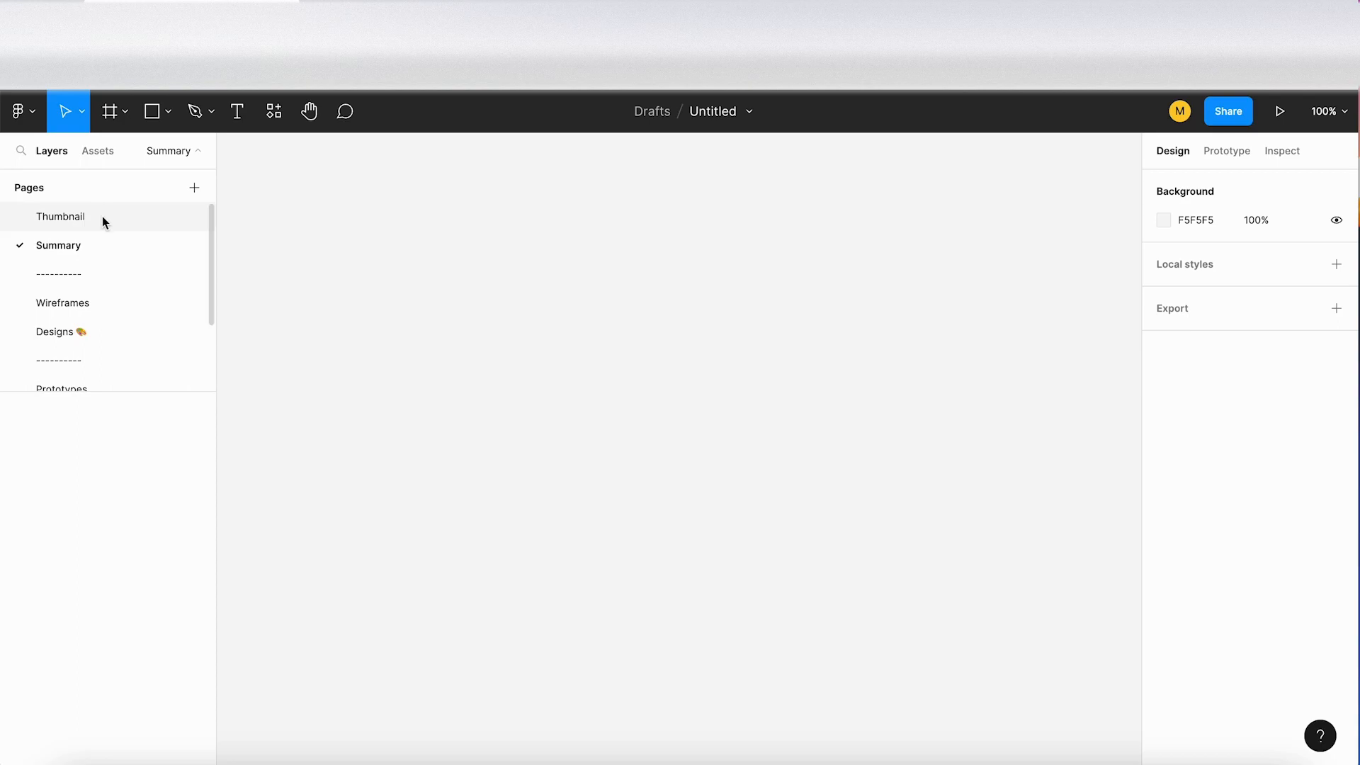
Step: Open the Thumbnail page and add a frame from the Desktop 1440 × 1024 preset
scroll(121, 310, "down", 3)
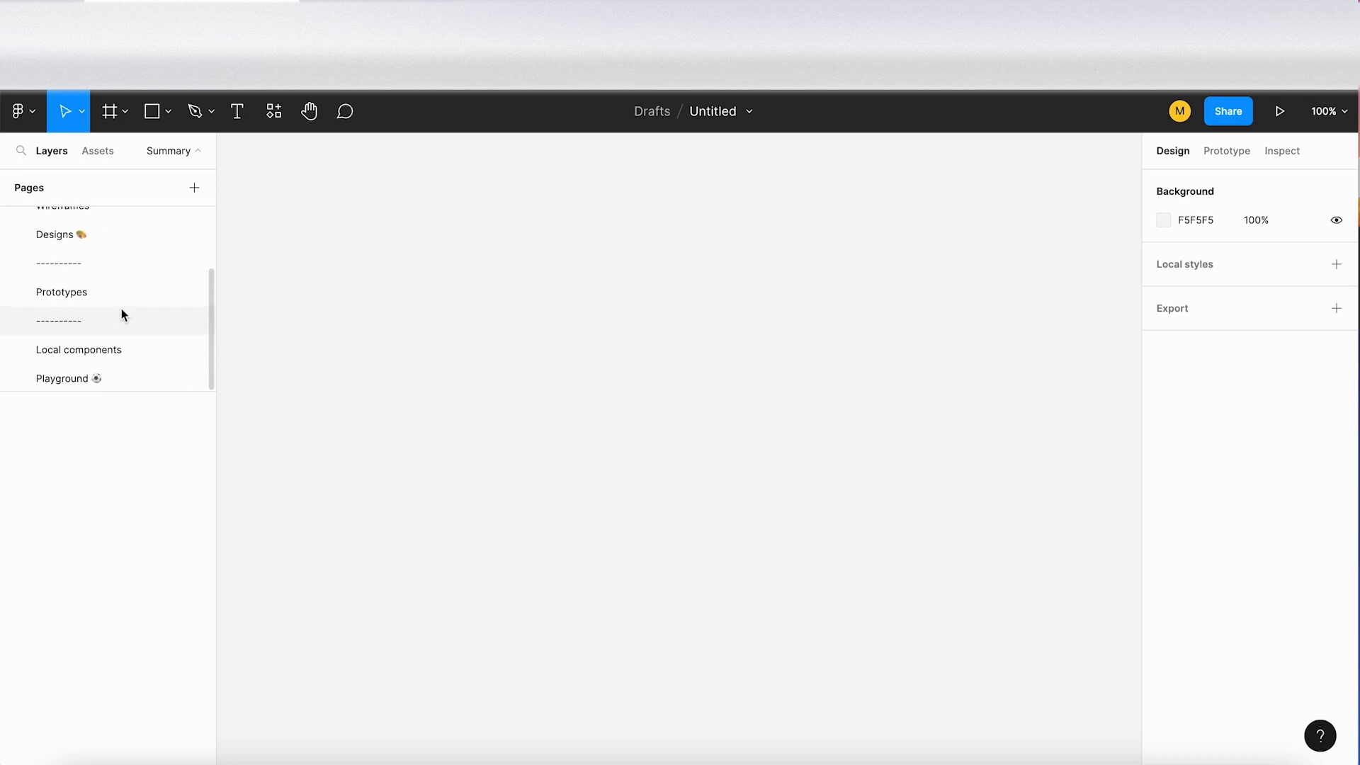
scroll(121, 311, "up", 3)
key("Return")
left_click(78, 216)
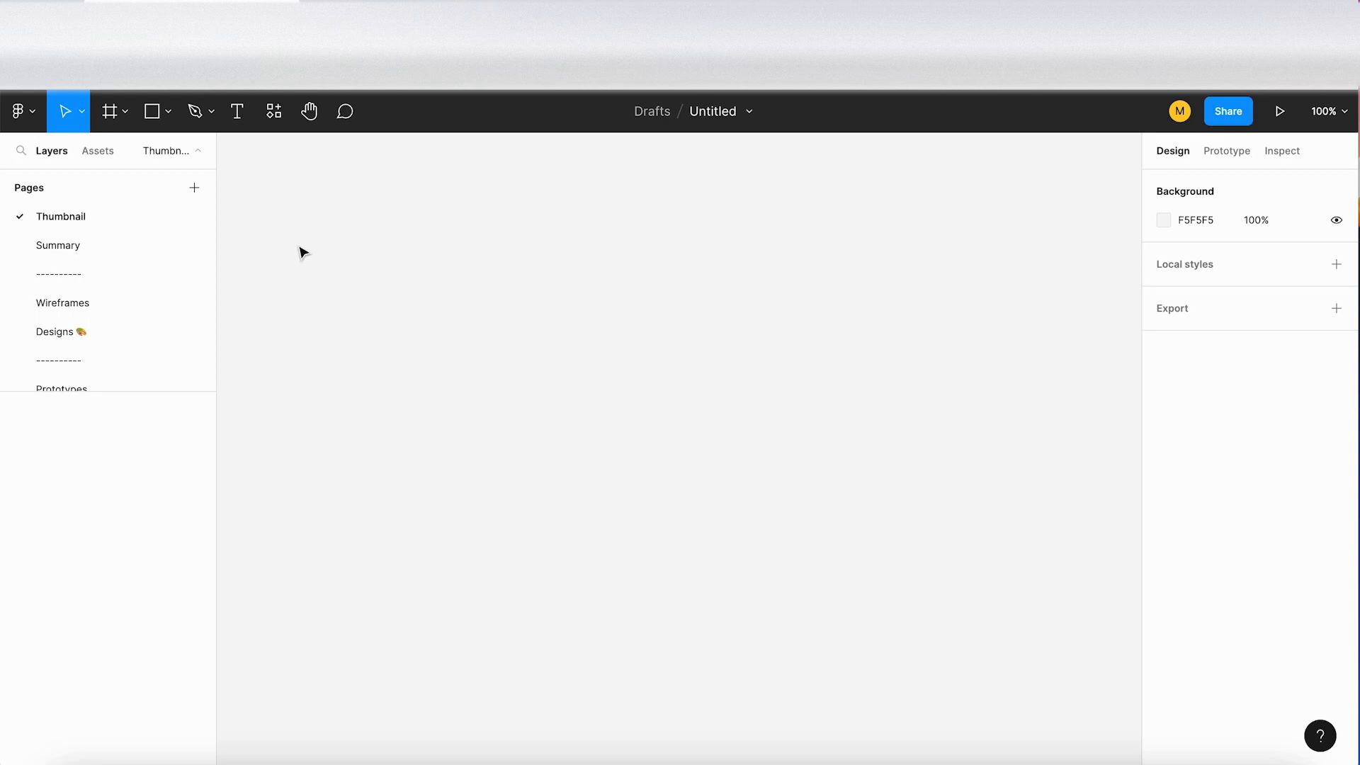
left_click(109, 111)
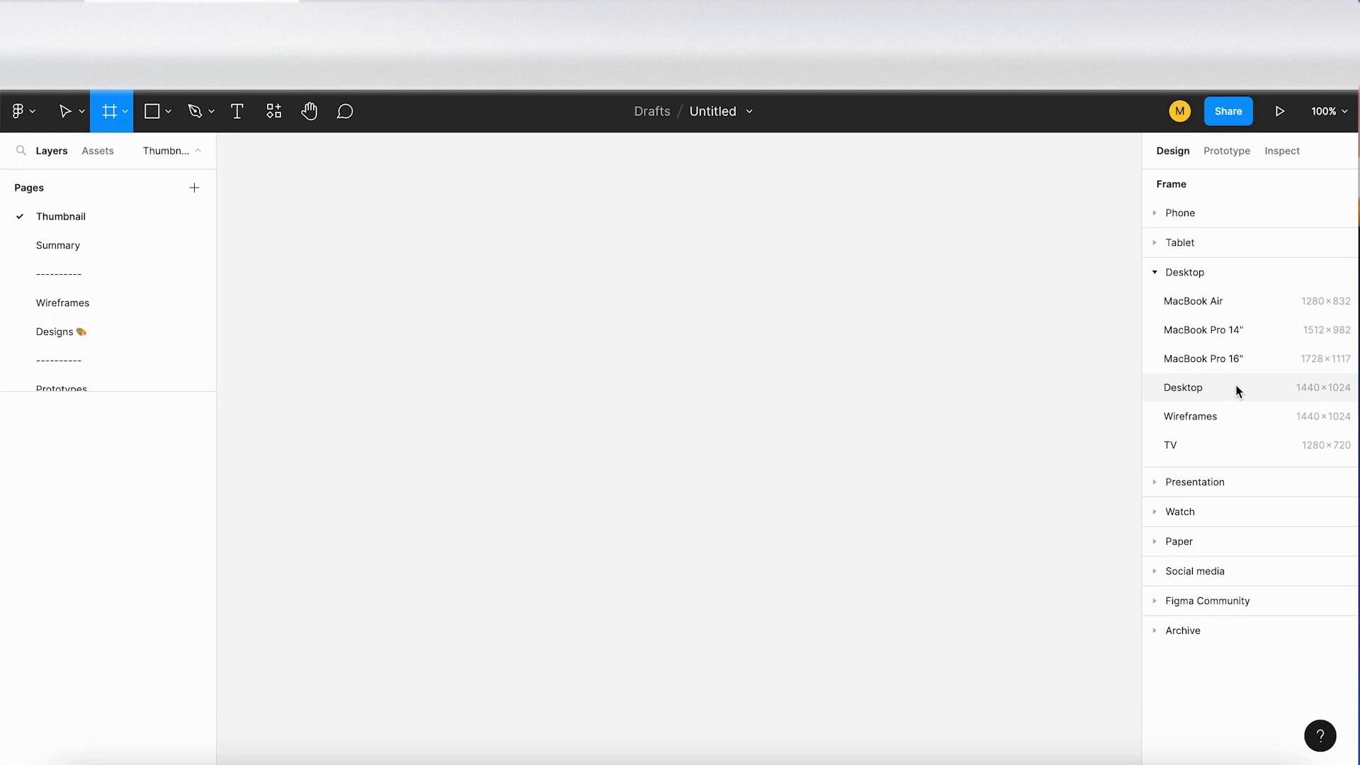
left_click(1346, 389)
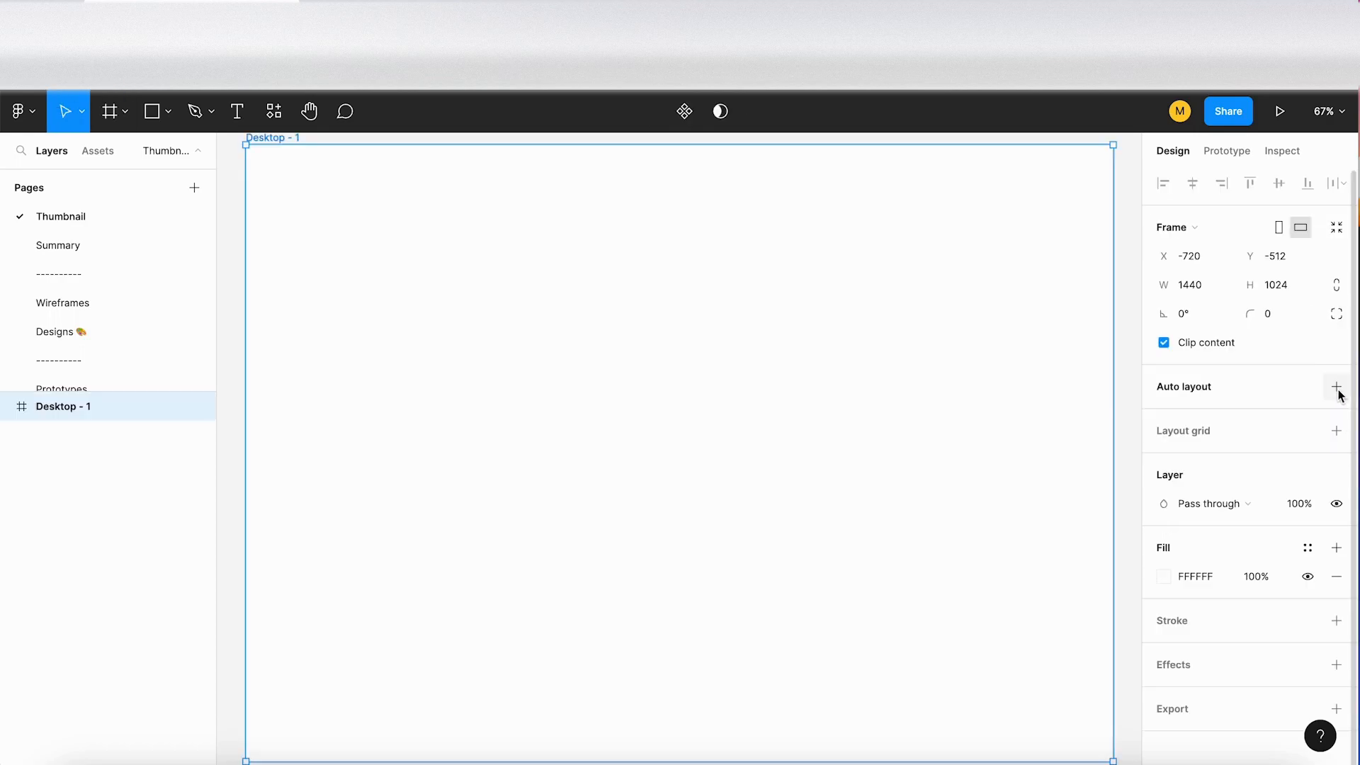
scroll(664, 322, "down", 5)
scroll(666, 319, "up", 1)
scroll(666, 320, "up", 2)
scroll(580, 321, "down", 1)
scroll(535, 312, "up", 1)
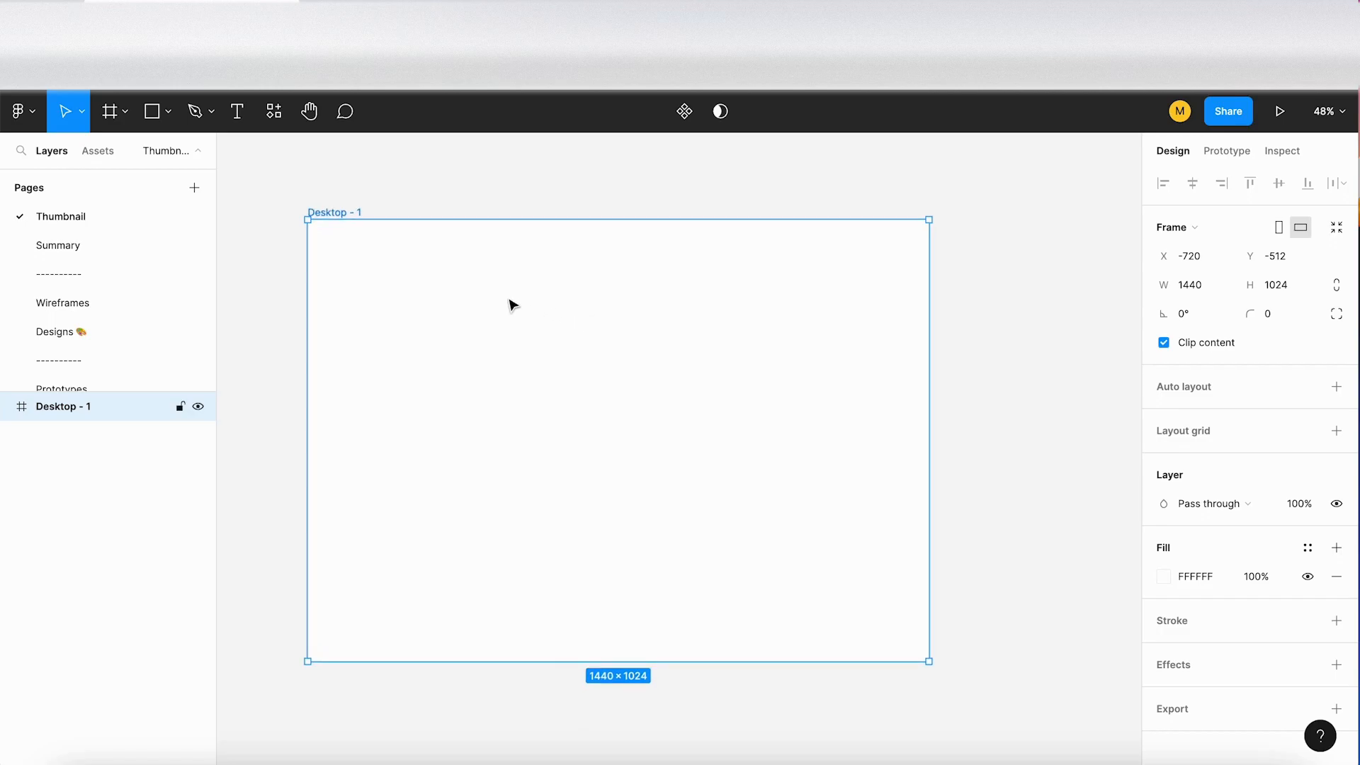
Step: Rename the new desktop frame as "Thumbnail"
double_click(342, 212)
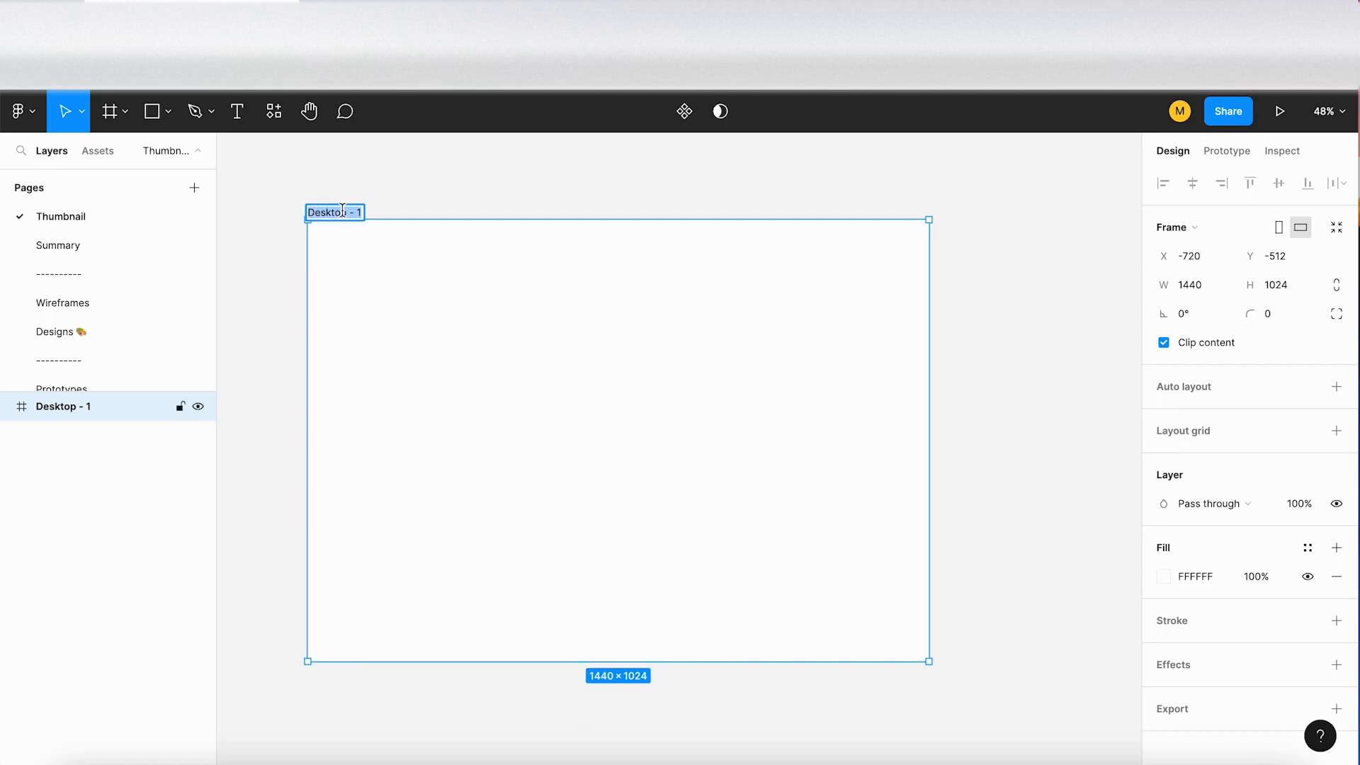
type("Thumab")
key("BackSpace")
key("BackSpace")
type("bnail")
key("Return")
Step: Add the text "Title" in the upper-left area of the Thumbnail frame, at about X 117, Y 159
key("t")
left_click(357, 288)
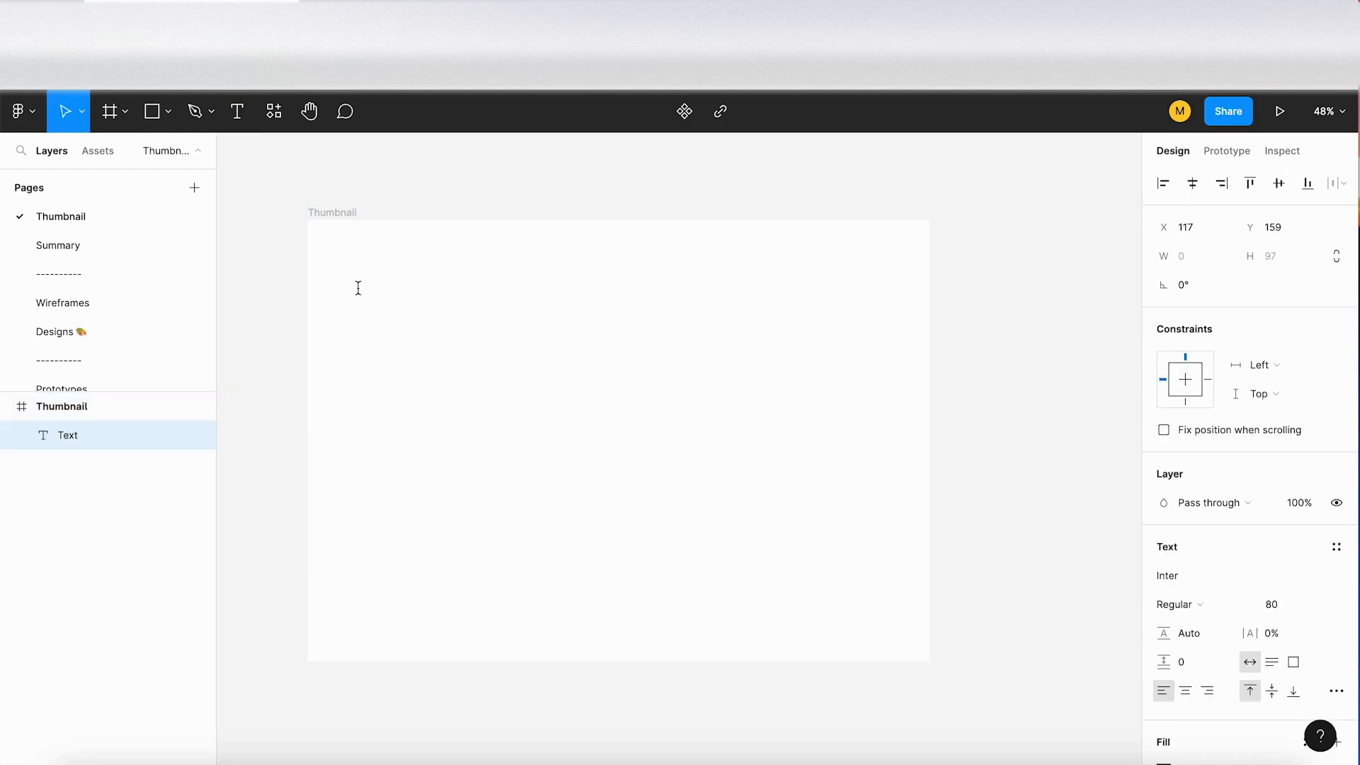
type("Title")
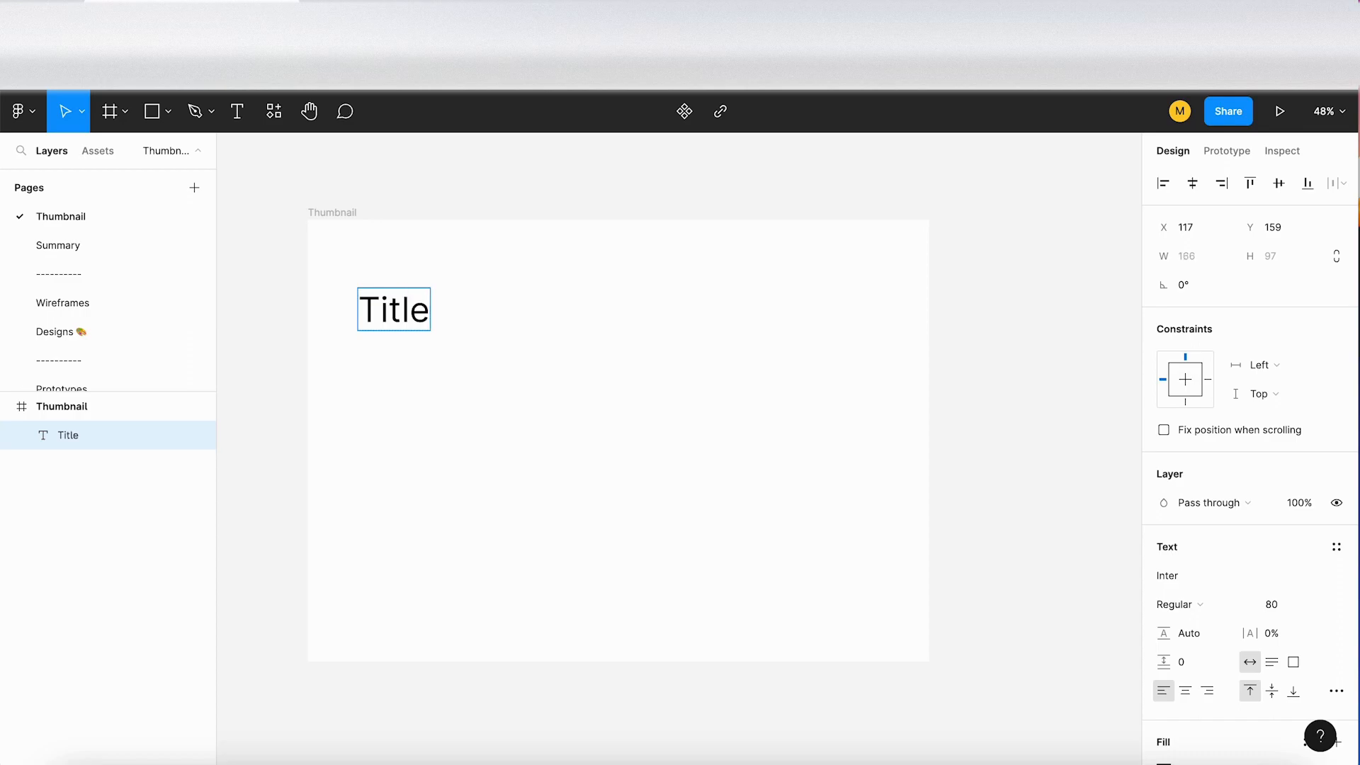
key("Escape")
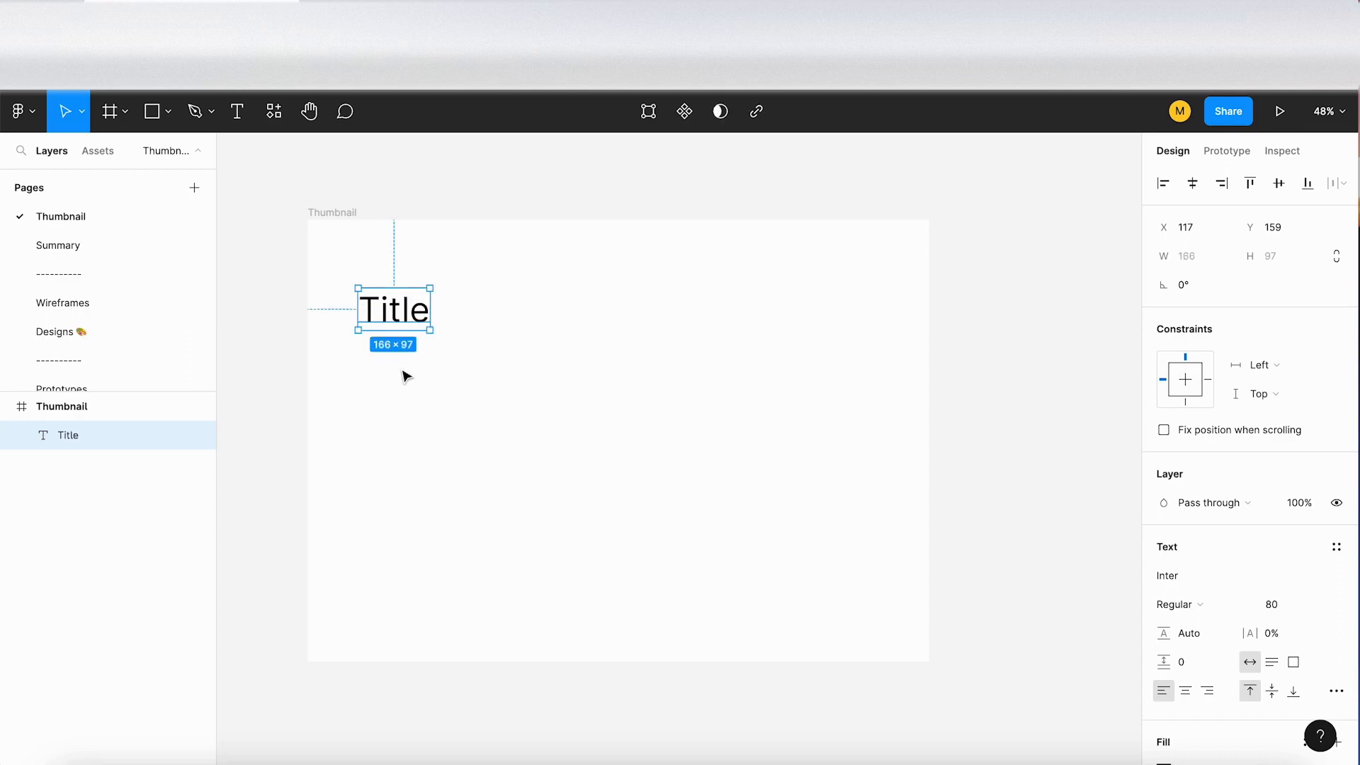
Step: Duplicate the Title text below itself, change the copy to "Description" and set its font size to 40
left_click_drag(400, 320, 398, 387)
double_click(395, 383)
type("Description")
key("Escape")
left_click(1293, 608)
type("40")
key("Return")
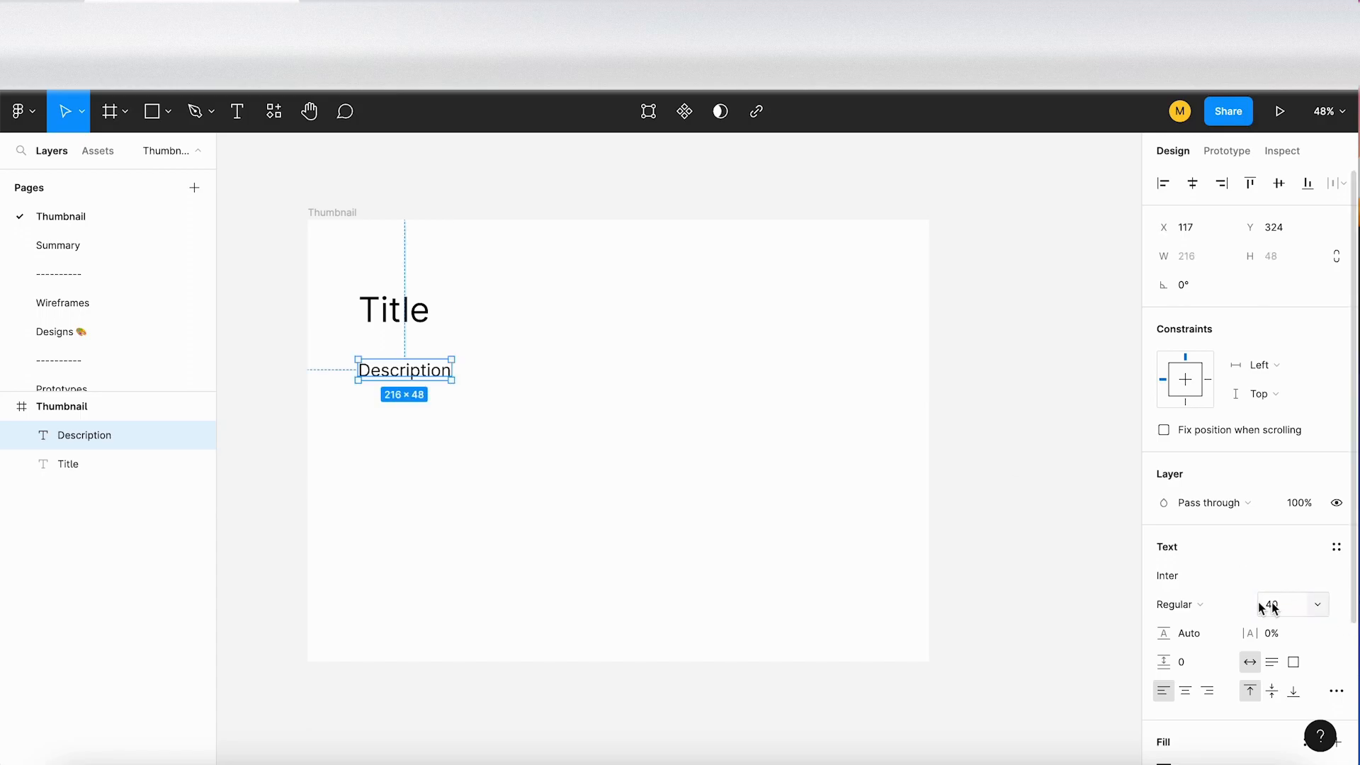
Step: Check the gap between the two texts and move Description up closer to Title, to Y 296
key("alt")
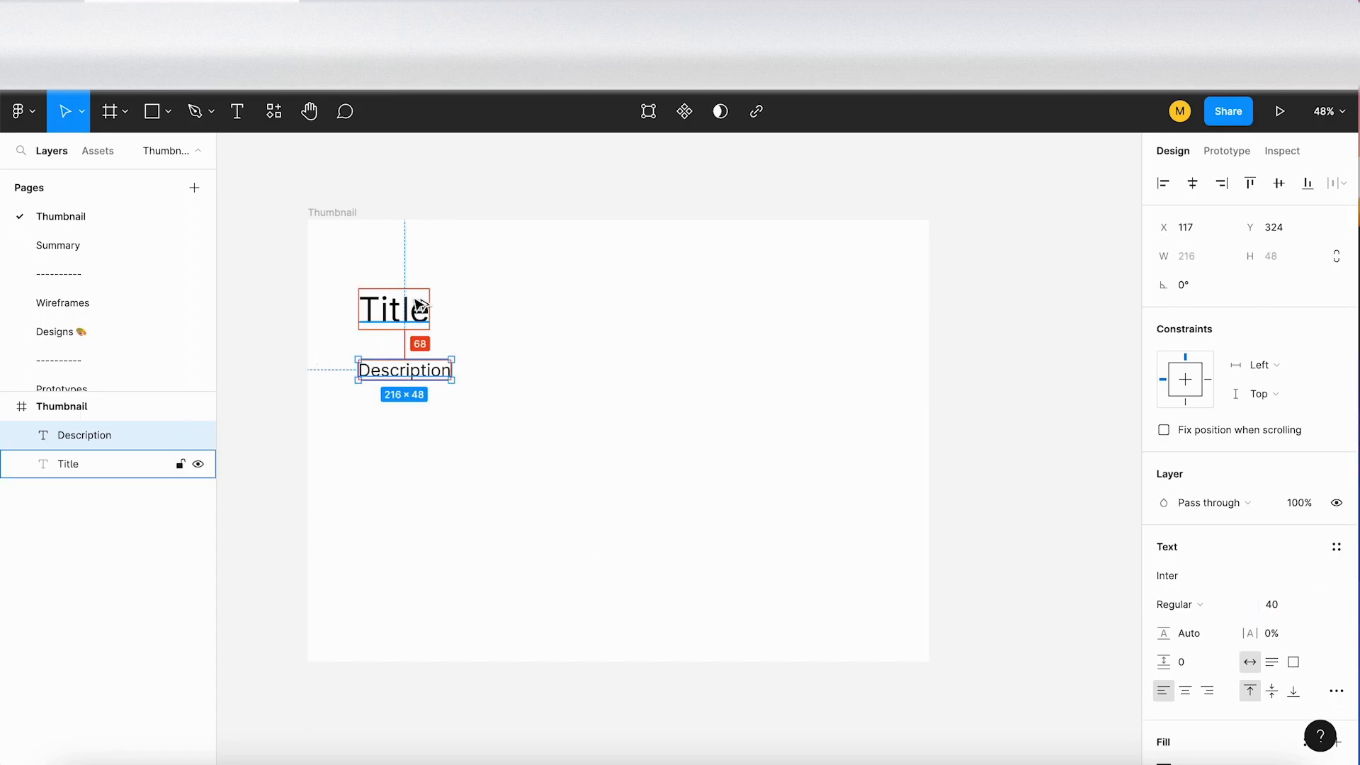
key("Up")
key("Up")
key("Up")
key("Up")
key("Up")
key("Up")
key("Up")
key("Up")
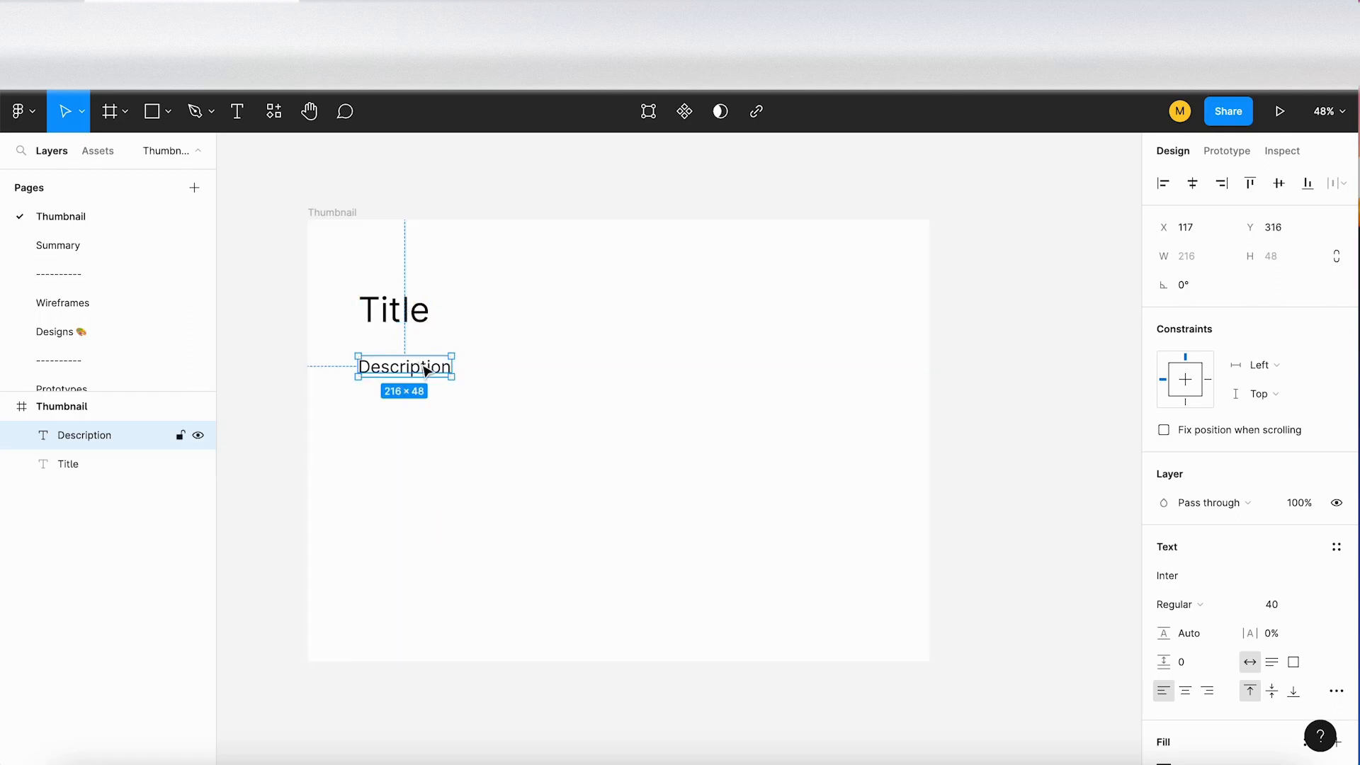
left_click_drag(428, 377, 427, 368)
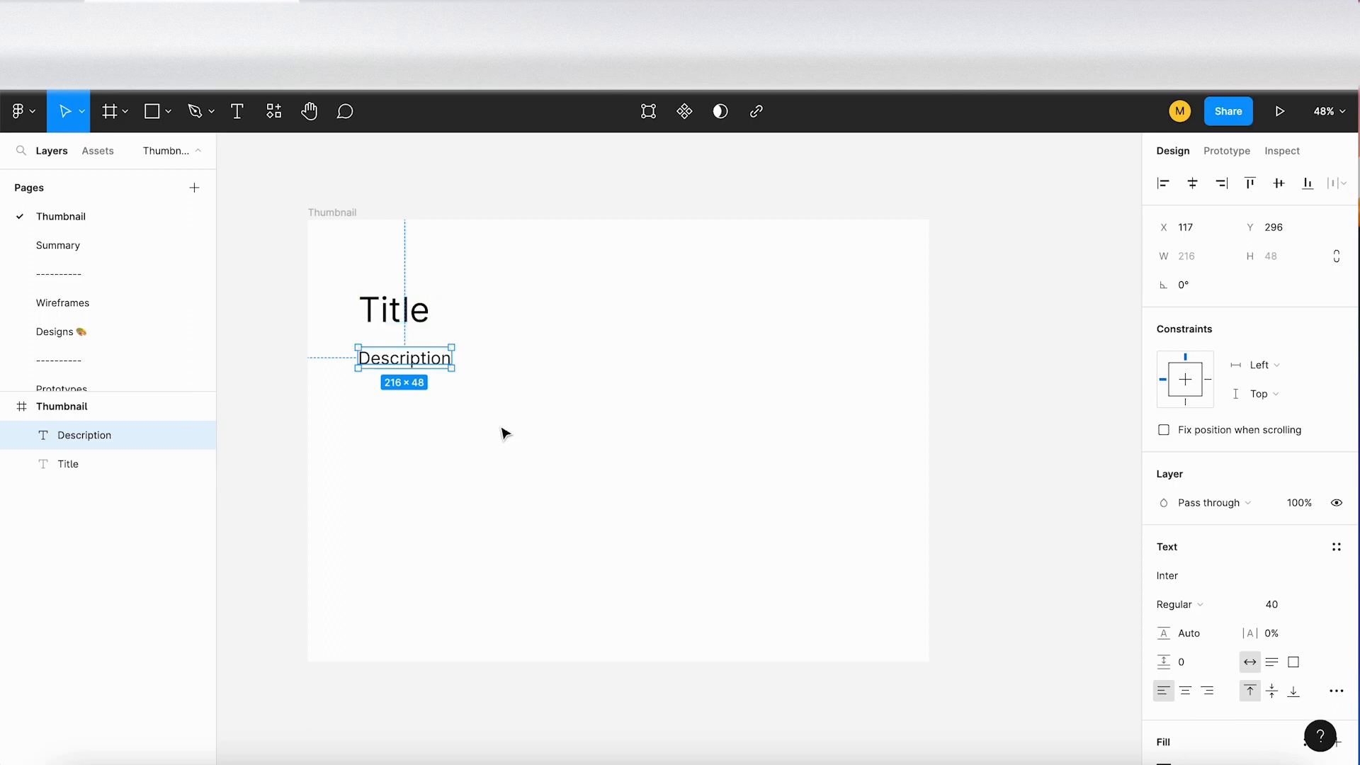
Step: Draw a square of about 634 × 634 in the right half of the Thumbnail frame
left_click(666, 465)
key("r")
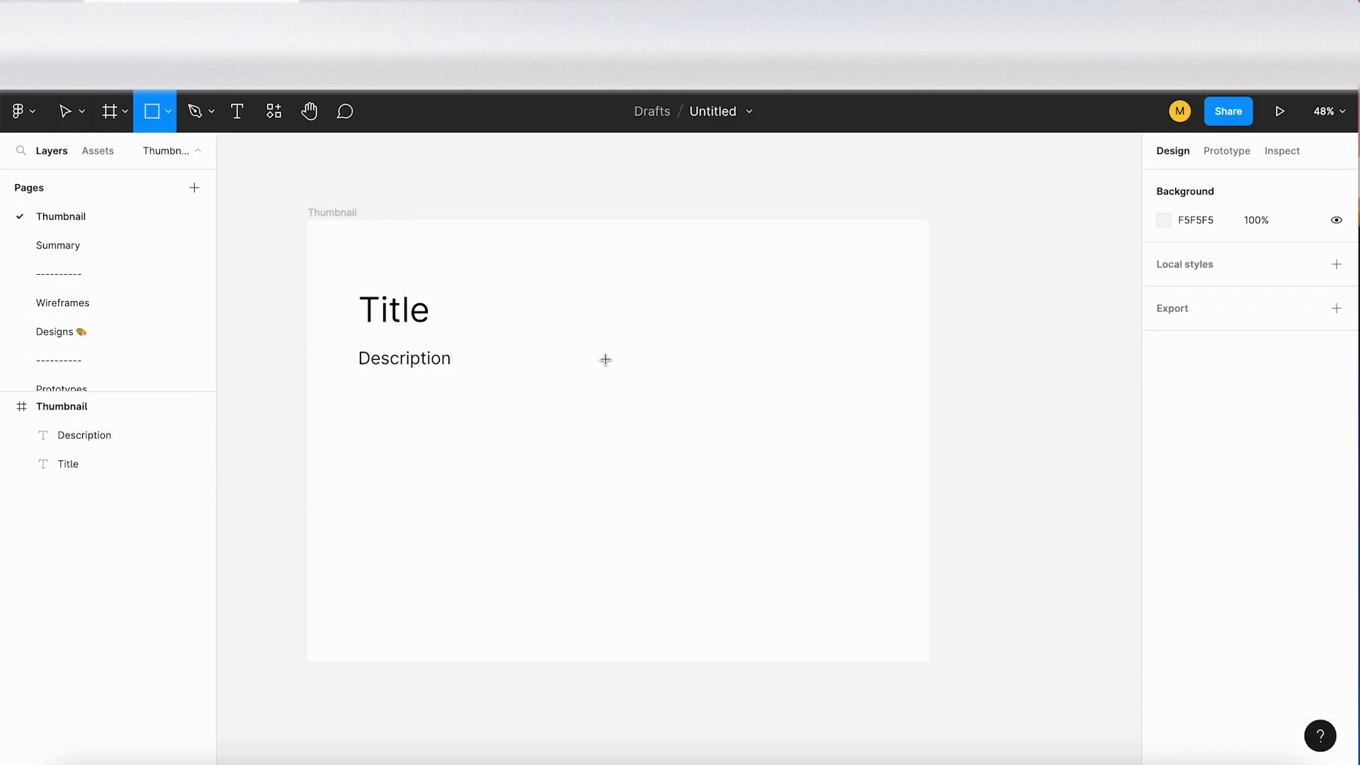
mouse_move(628, 293)
left_mouse_down()
mouse_move(892, 499)
mouse_move(904, 558)
mouse_move(901, 542)
left_mouse_up()
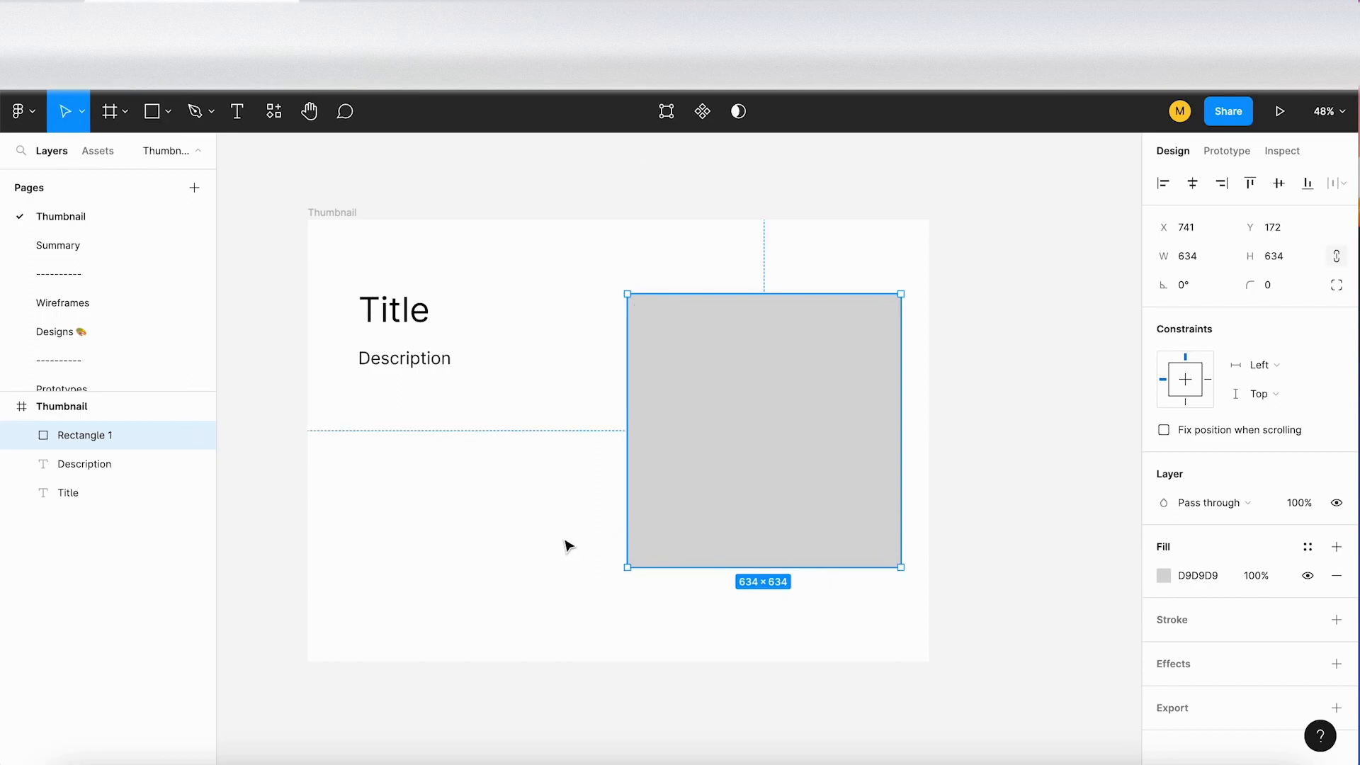
left_click(496, 510)
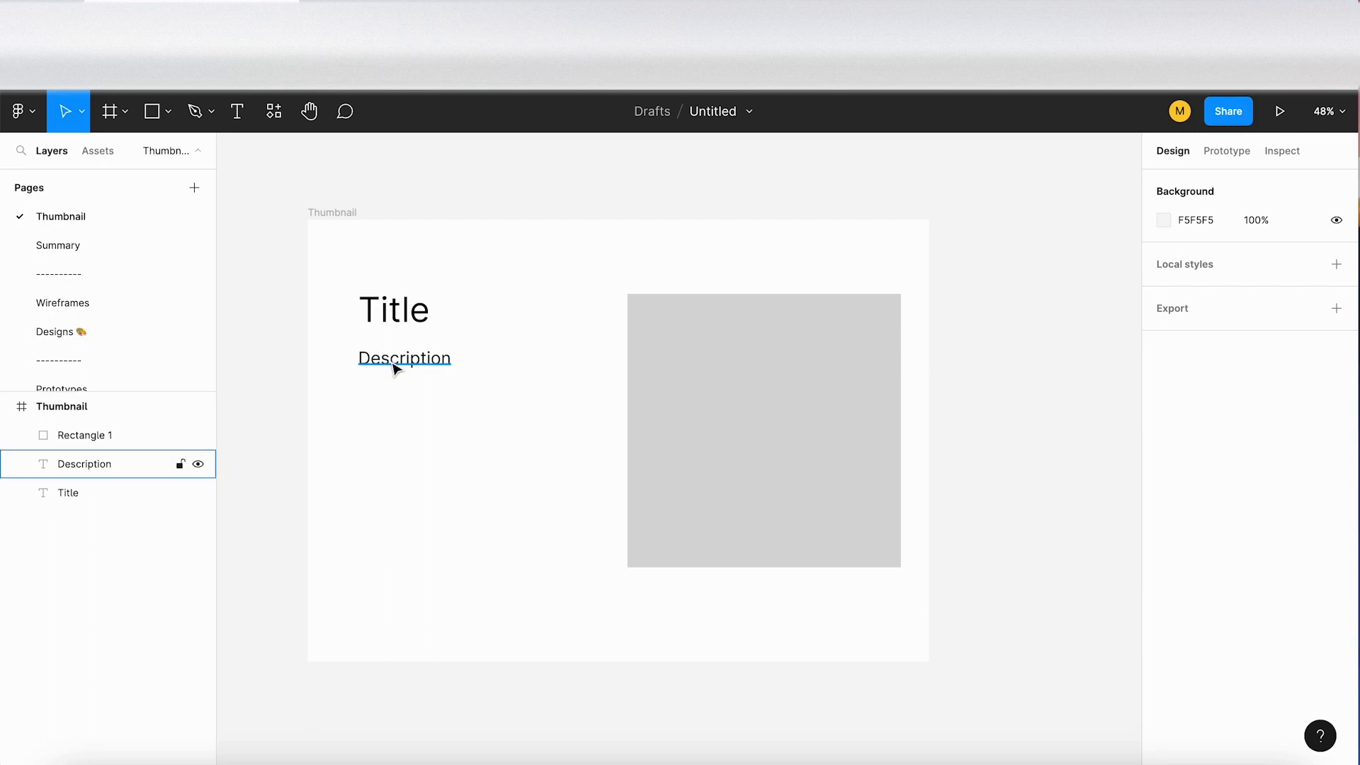
Step: Duplicate the Description text below itself and change the copy to "Ticket"
left_click(395, 367)
left_click_drag(395, 367, 398, 405)
key("Return")
type("Ticket")
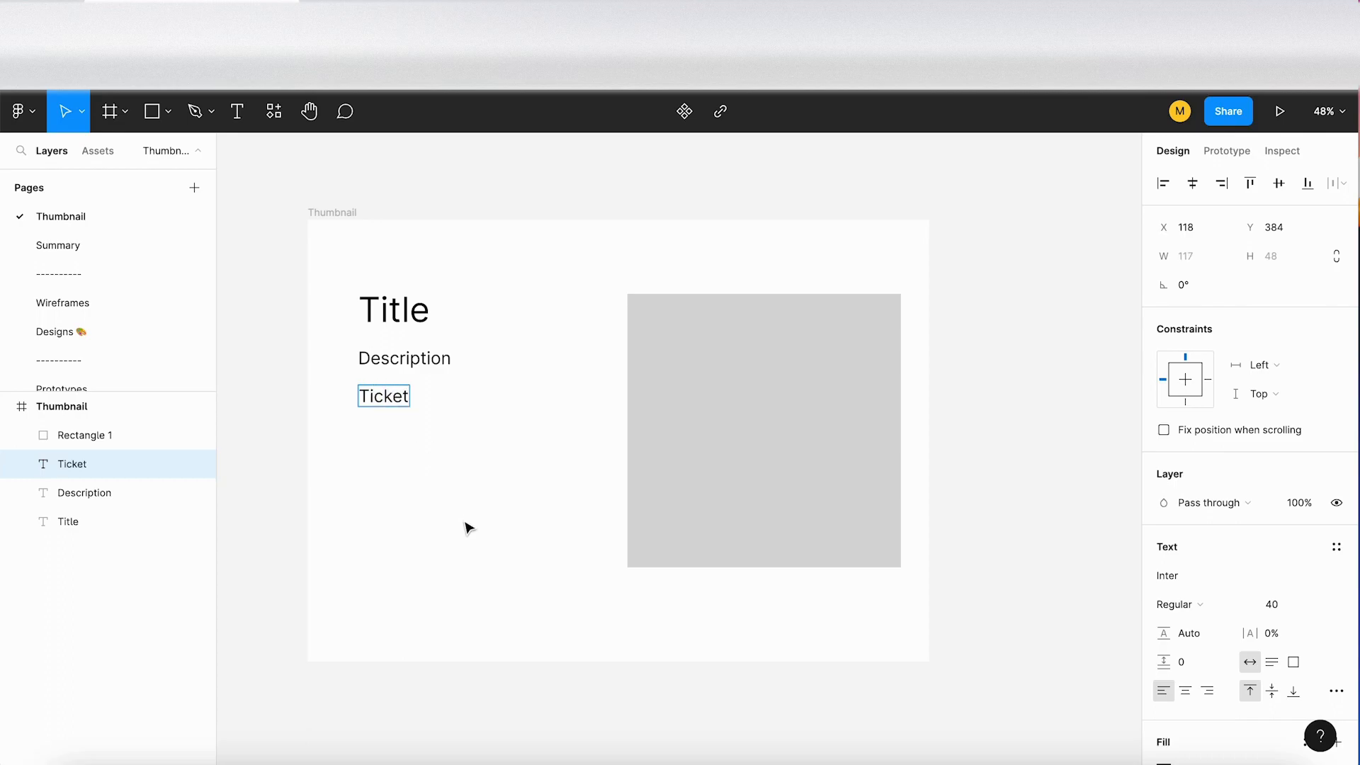
key("Escape")
Step: Set the Ticket text's font size to 20
left_click(1296, 610)
type("20")
key("Return")
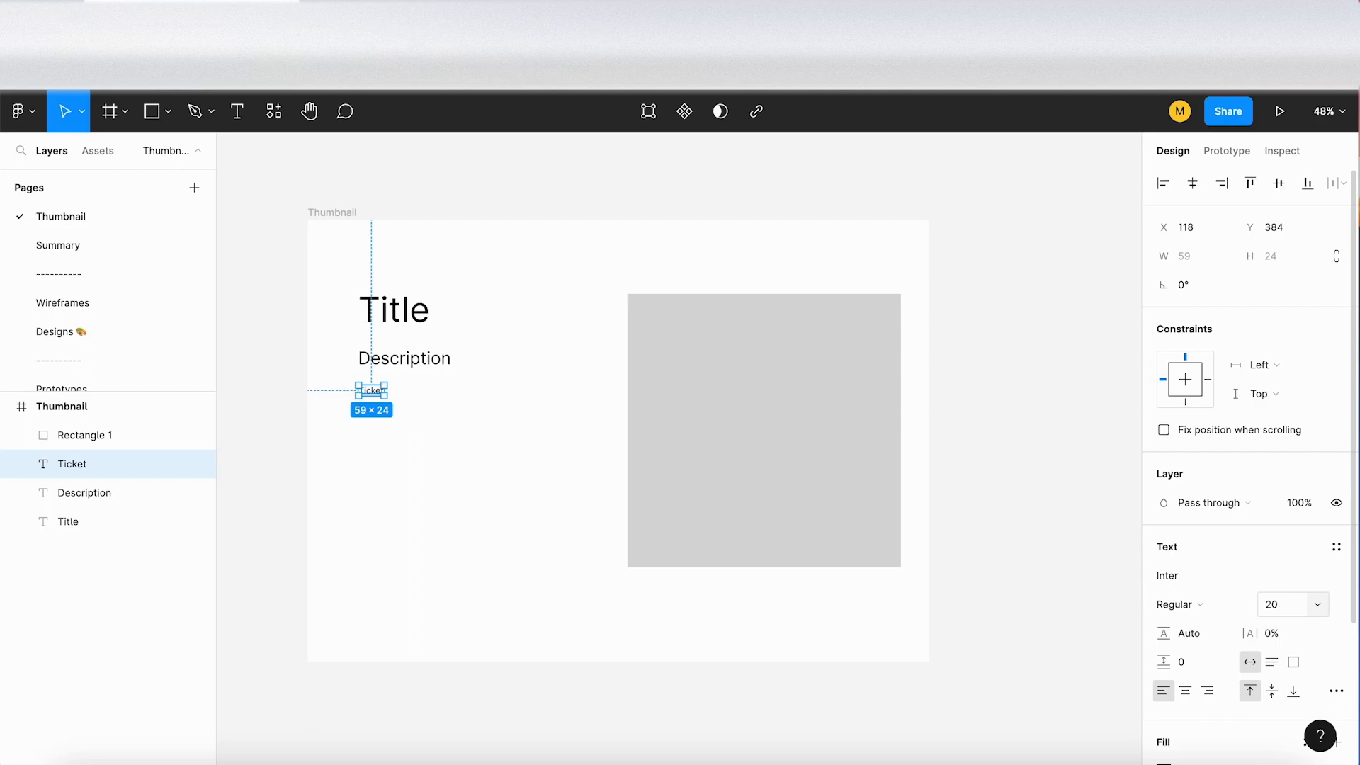
Step: Set the Ticket text's font size to 24 and deselect it
left_click(1296, 610)
type("24")
key("Return")
left_click(427, 473)
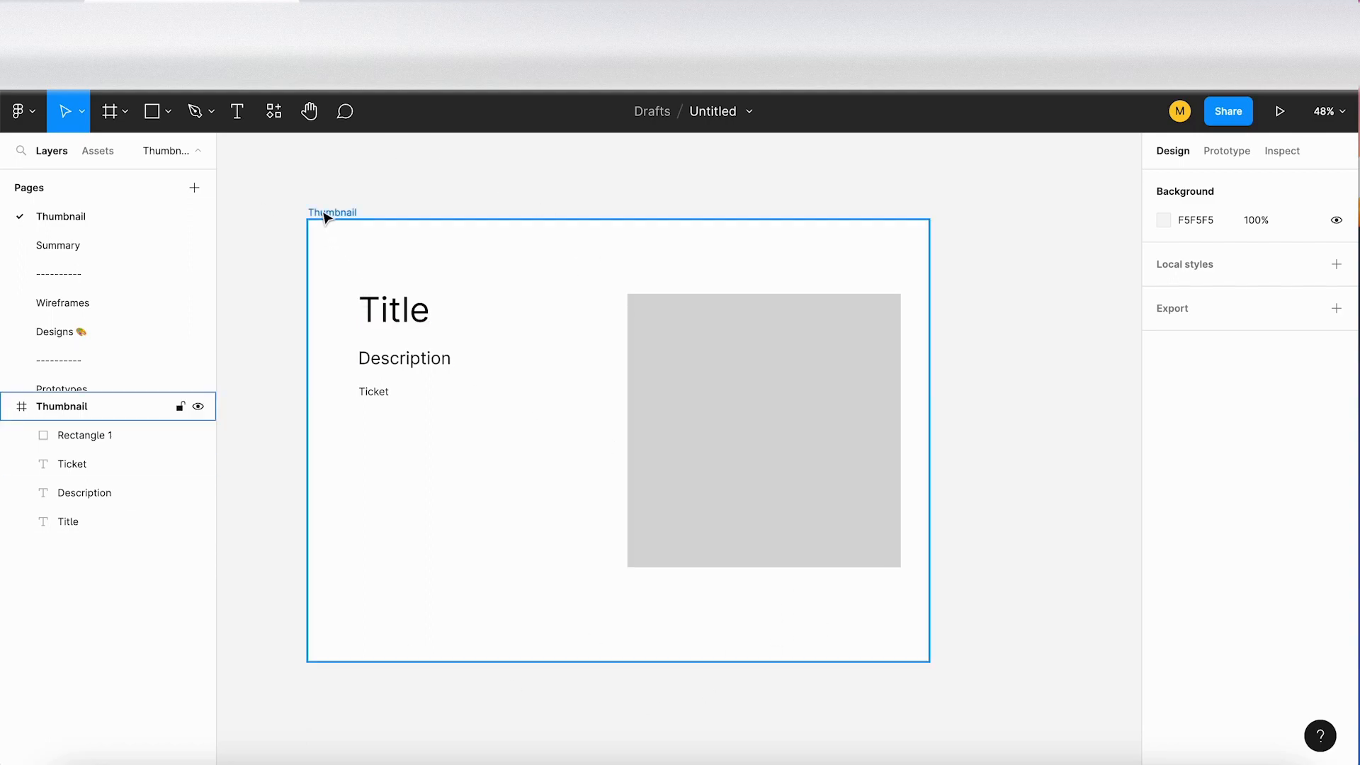
Step: Set the Thumbnail frame as the file's thumbnail and deselect it
scroll(326, 218, "up", 1)
scroll(326, 219, "down", 2)
scroll(326, 219, "up", 1)
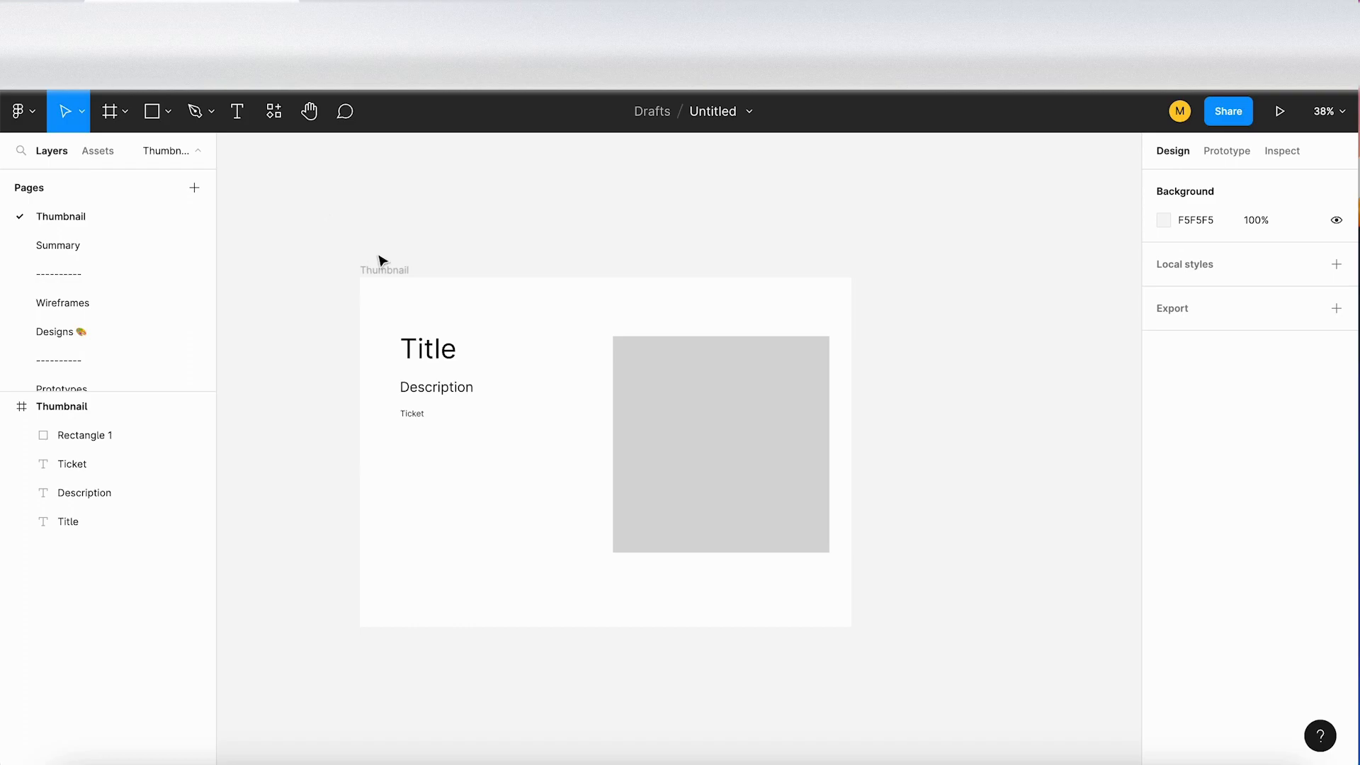
left_click(391, 271)
right_click(391, 272)
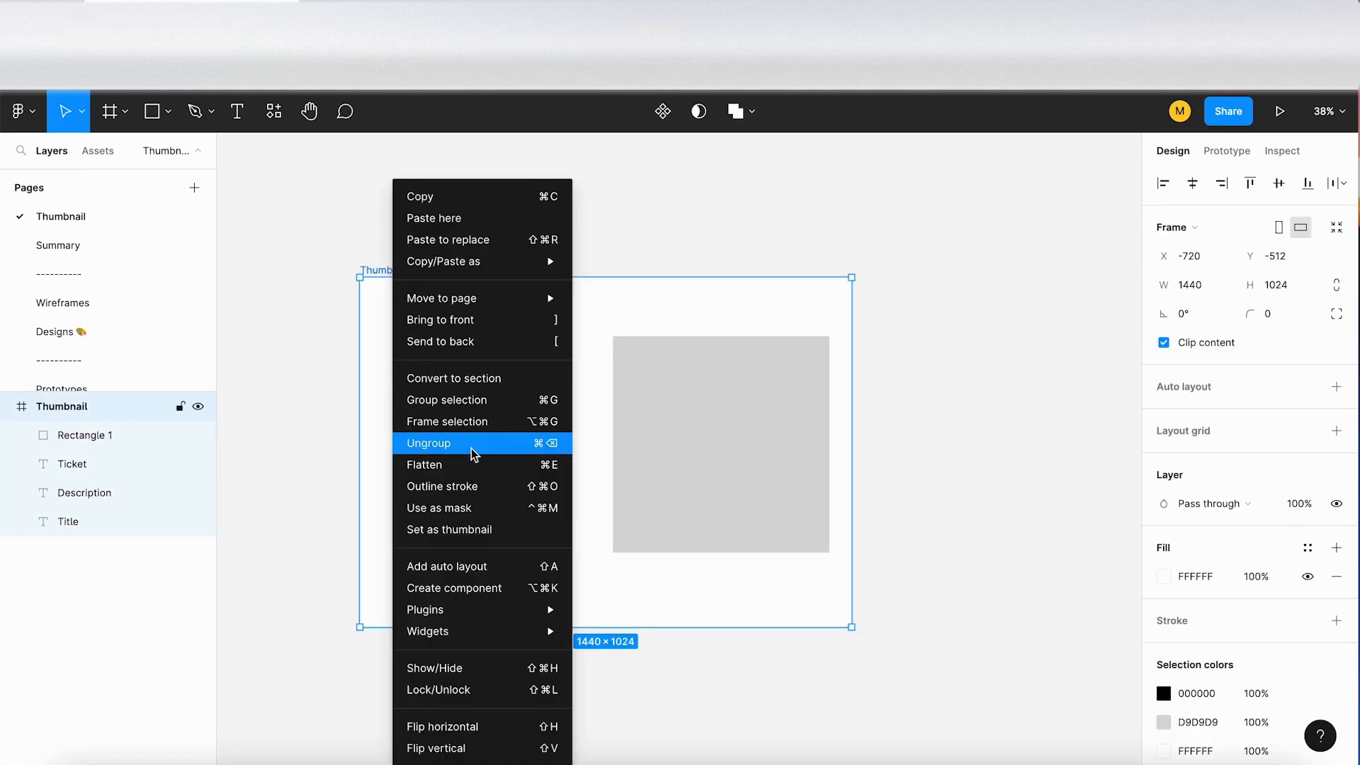
left_click(489, 530)
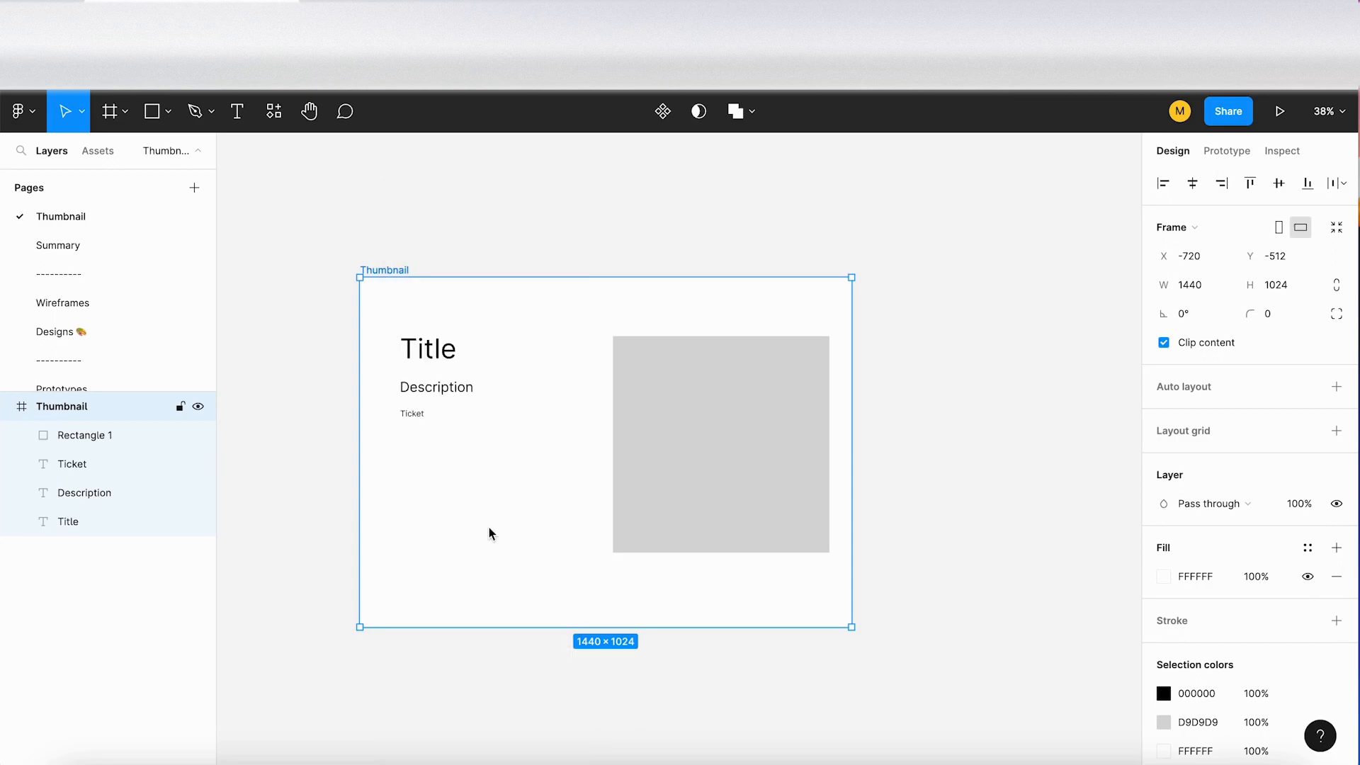
left_click(263, 397)
Step: Go back to the file browser and check the Untitled file's thumbnail in Drafts
left_click(13, 117)
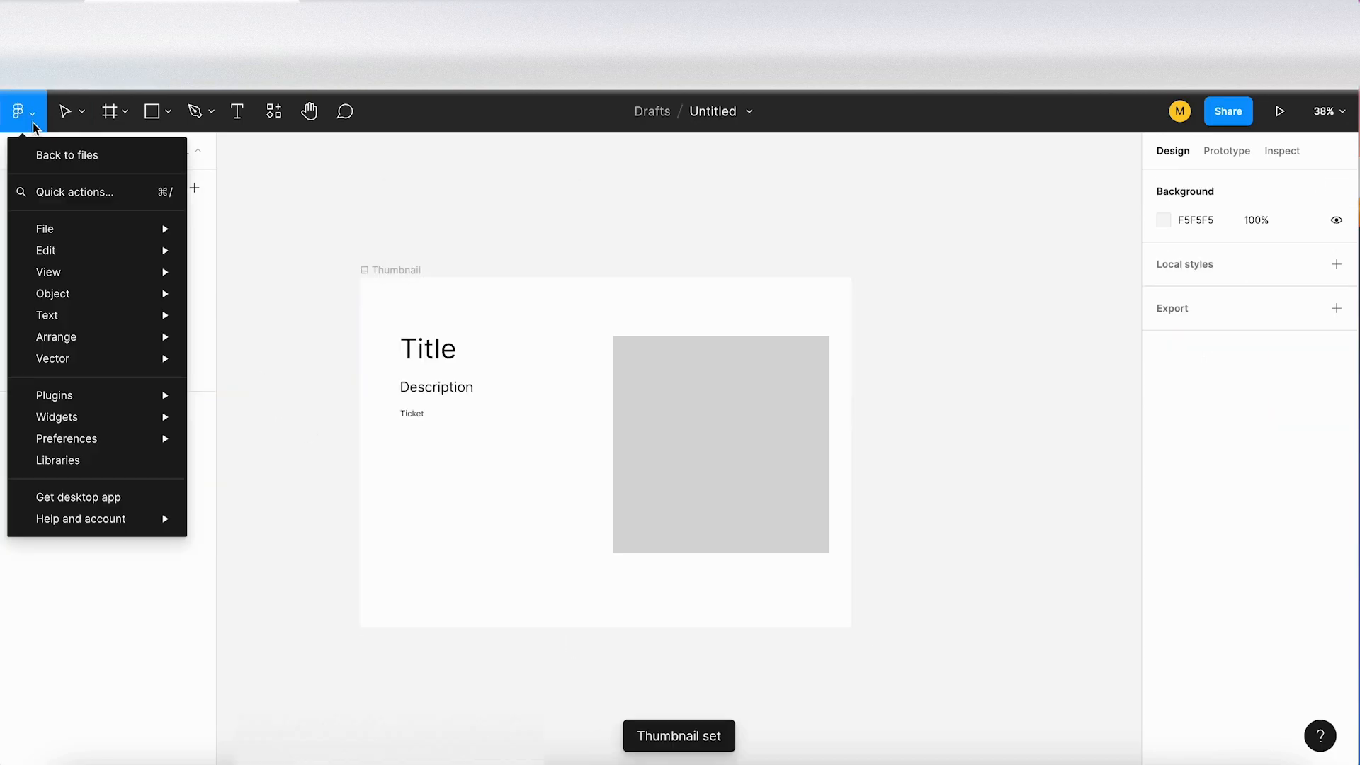
left_click(75, 155)
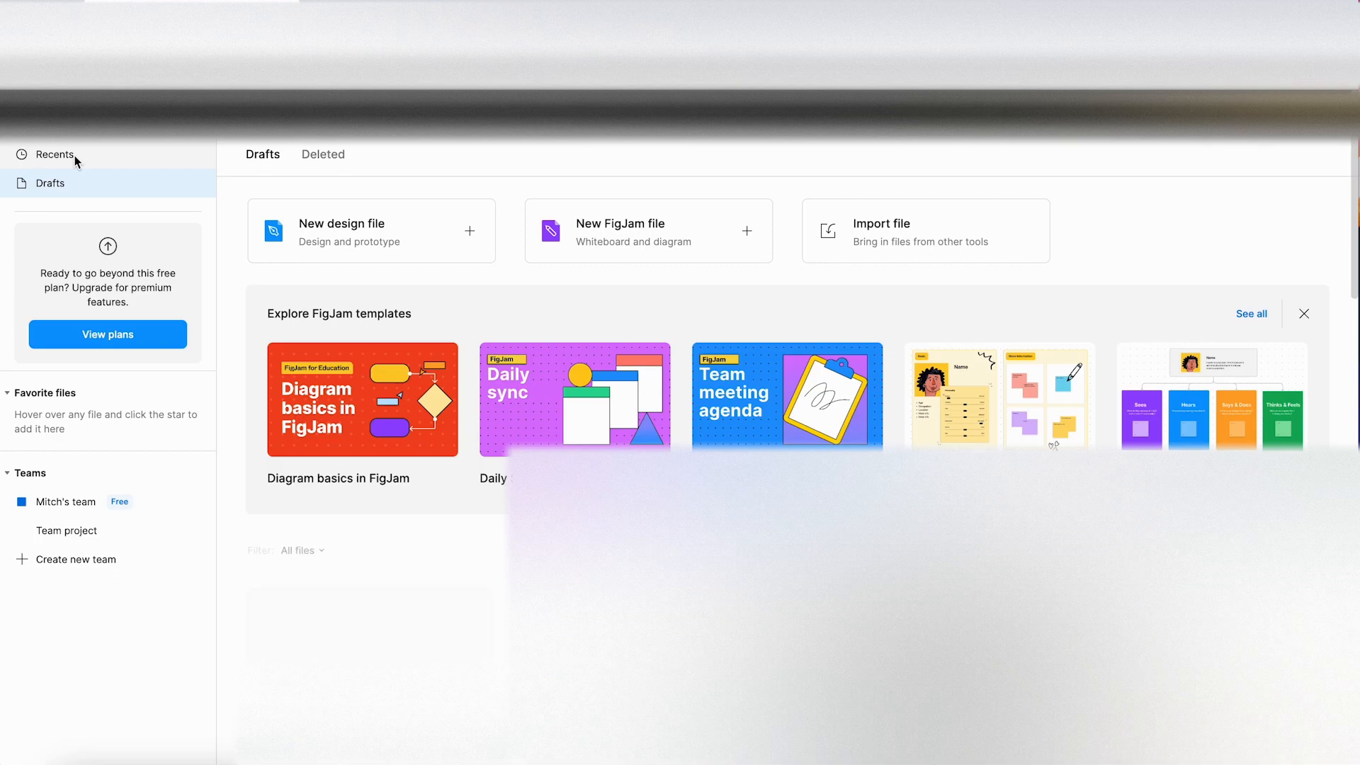
scroll(228, 267, "down", 2)
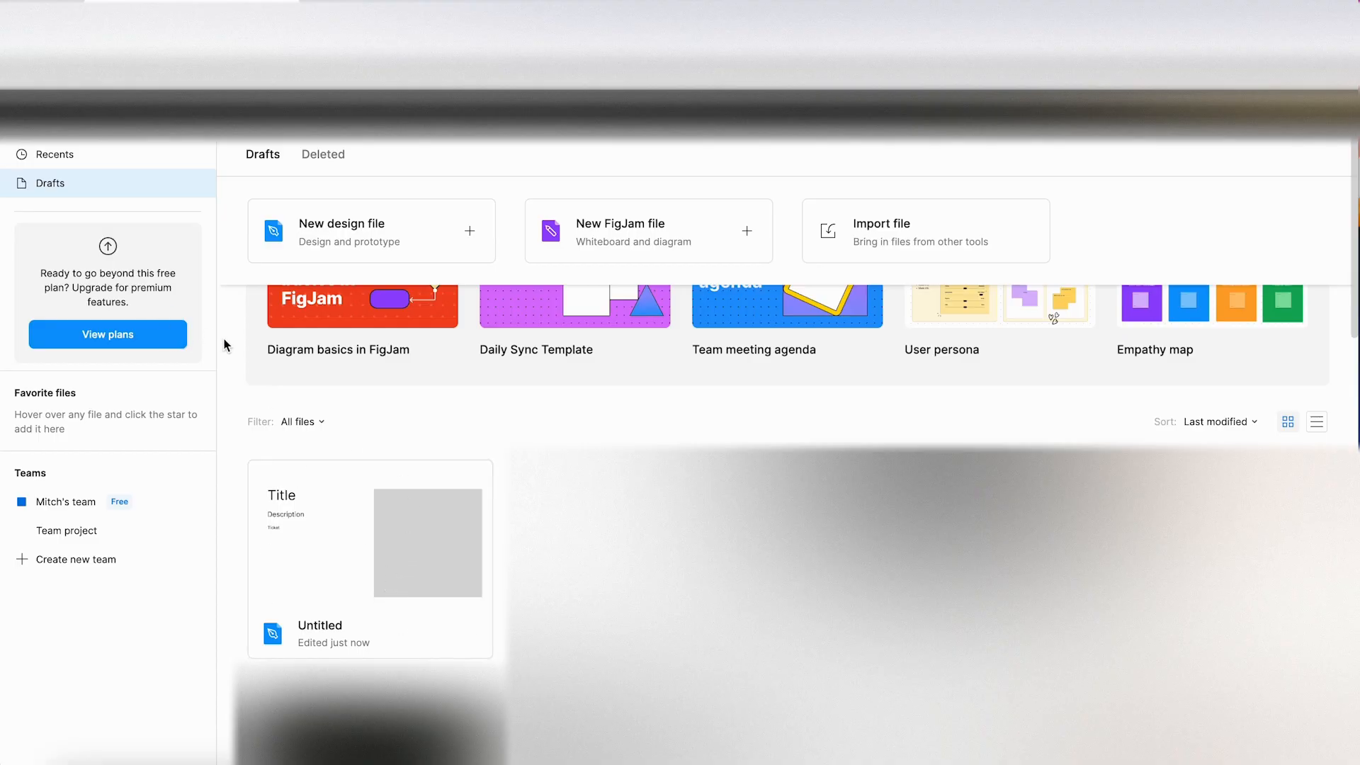
Step: Reopen the Untitled draft and view its Summary and Wireframes pages
left_click(371, 548)
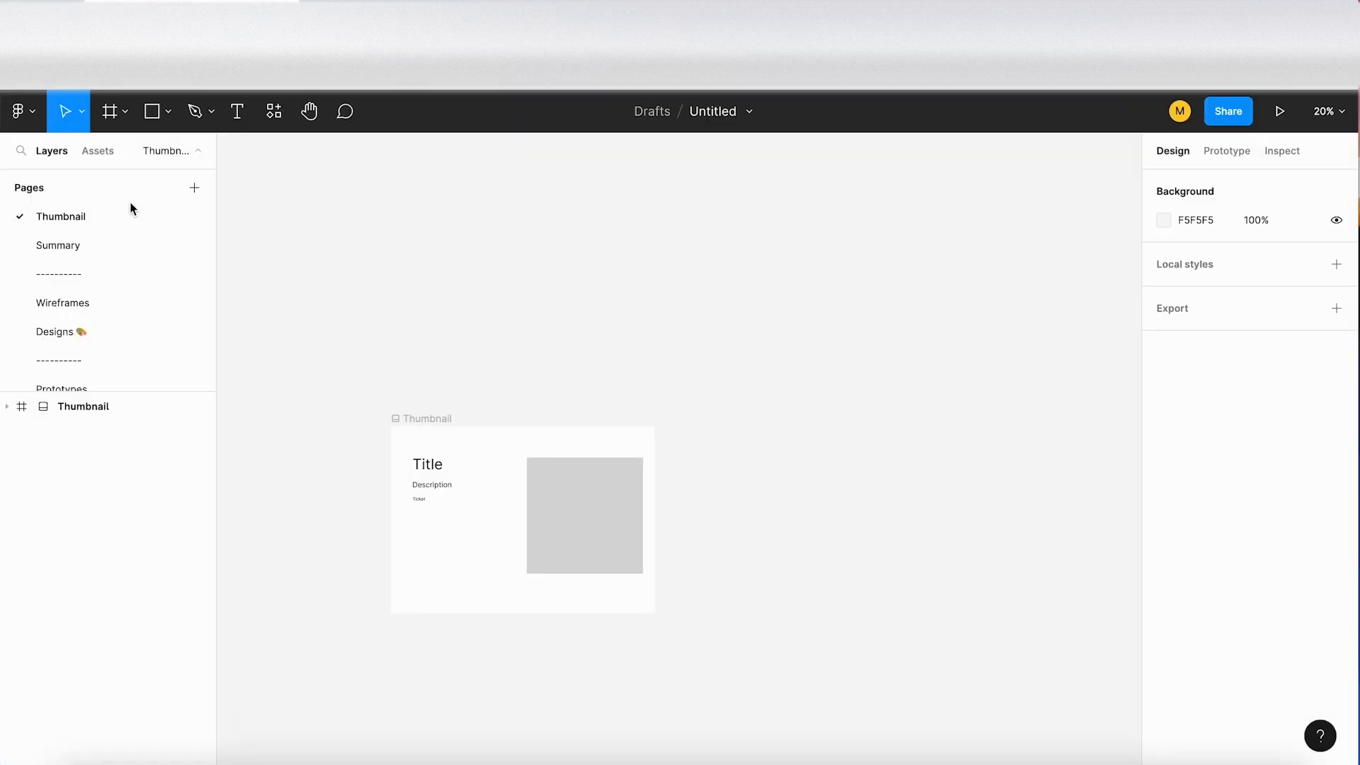
left_click(103, 248)
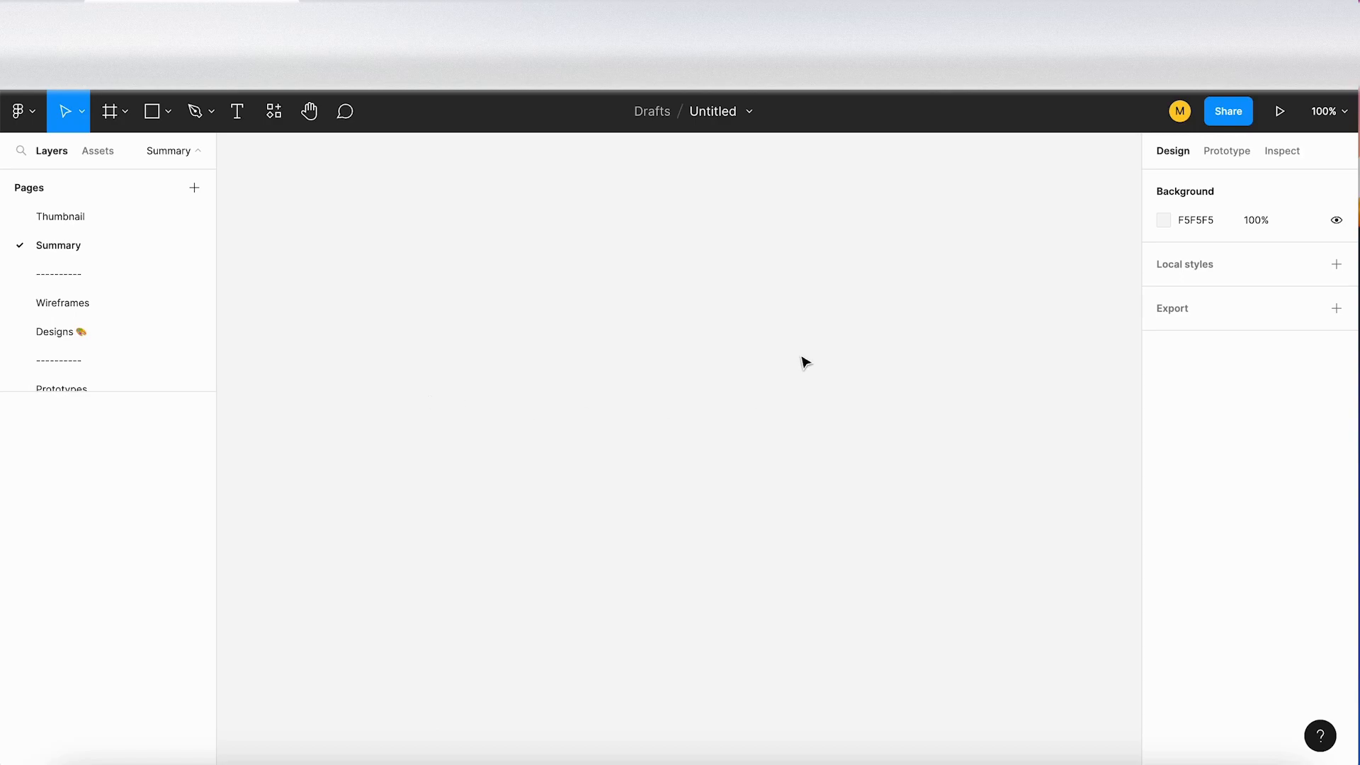
left_click(108, 303)
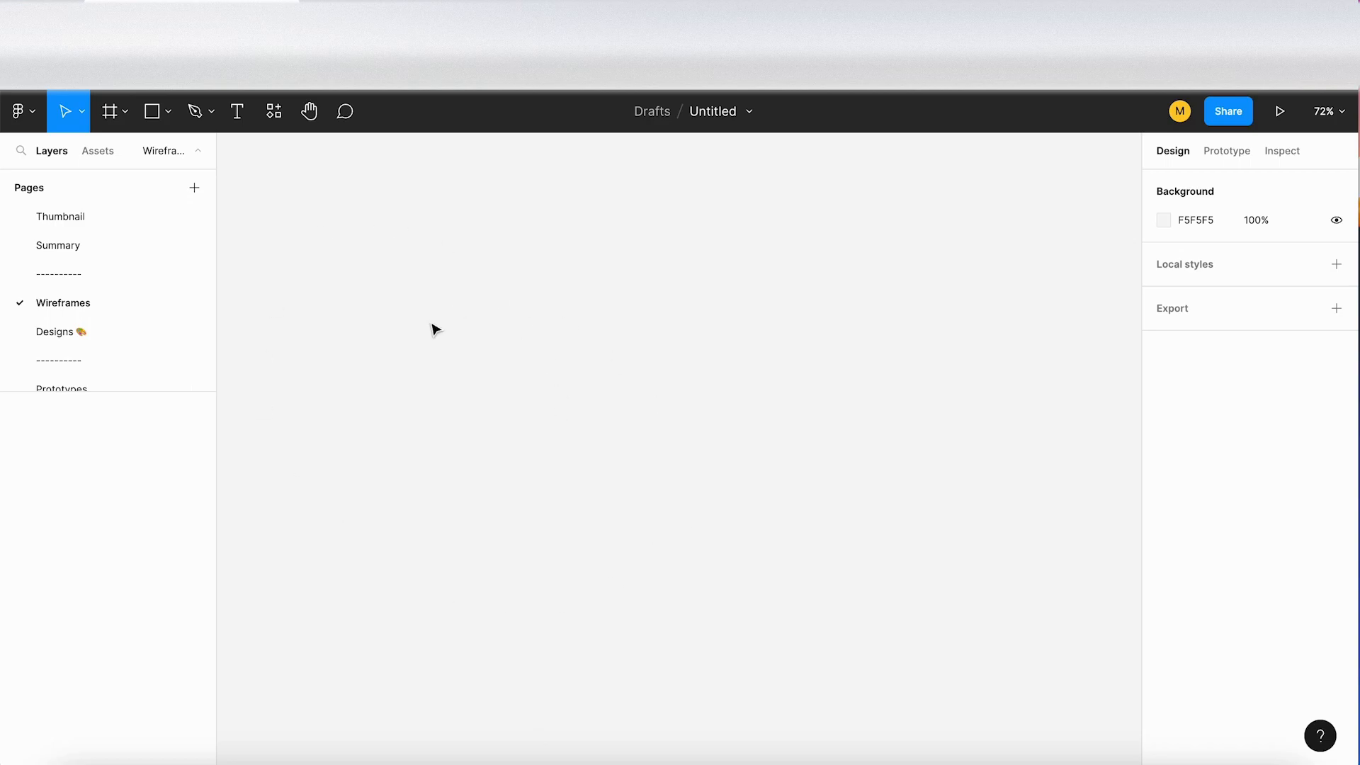
Step: Look through the Designs and Prototypes pages of the file
left_click(145, 332)
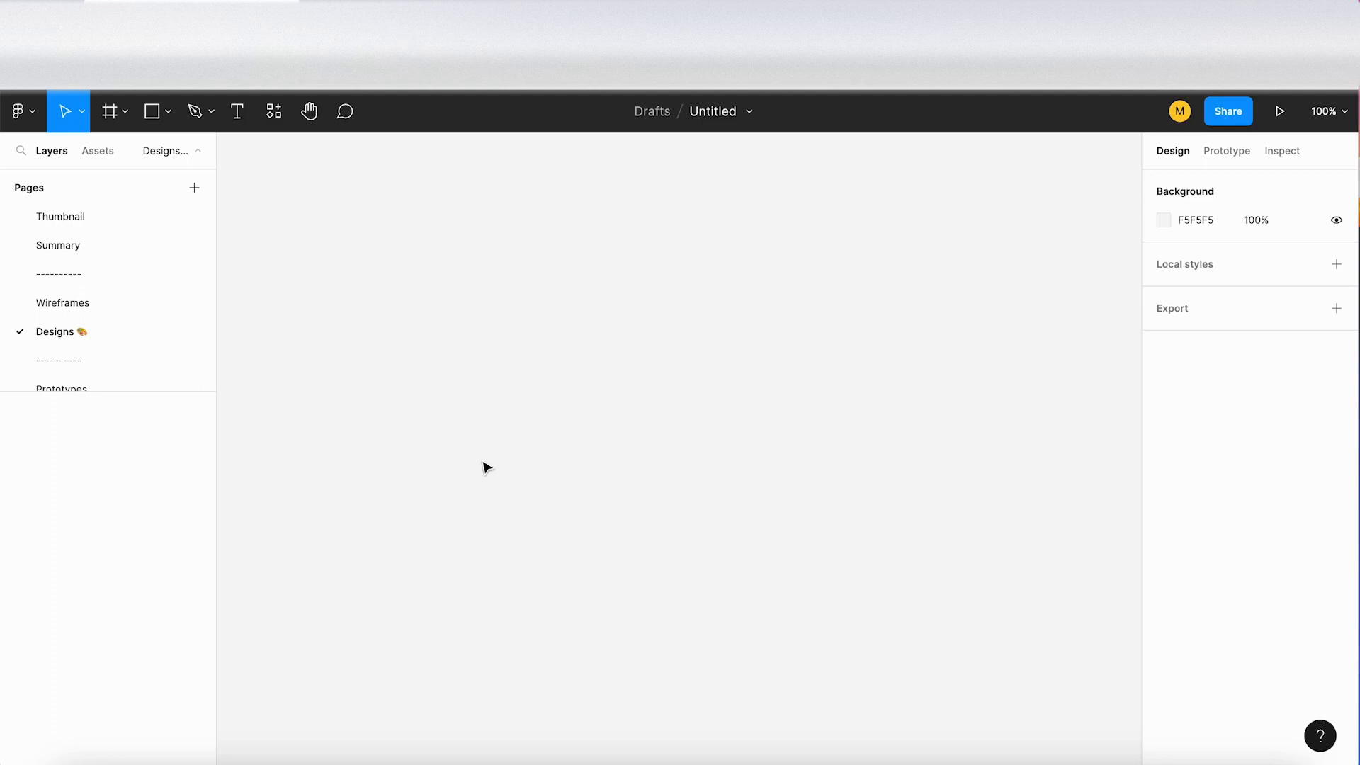
scroll(141, 320, "down", 3)
left_click(100, 303)
left_click(113, 241)
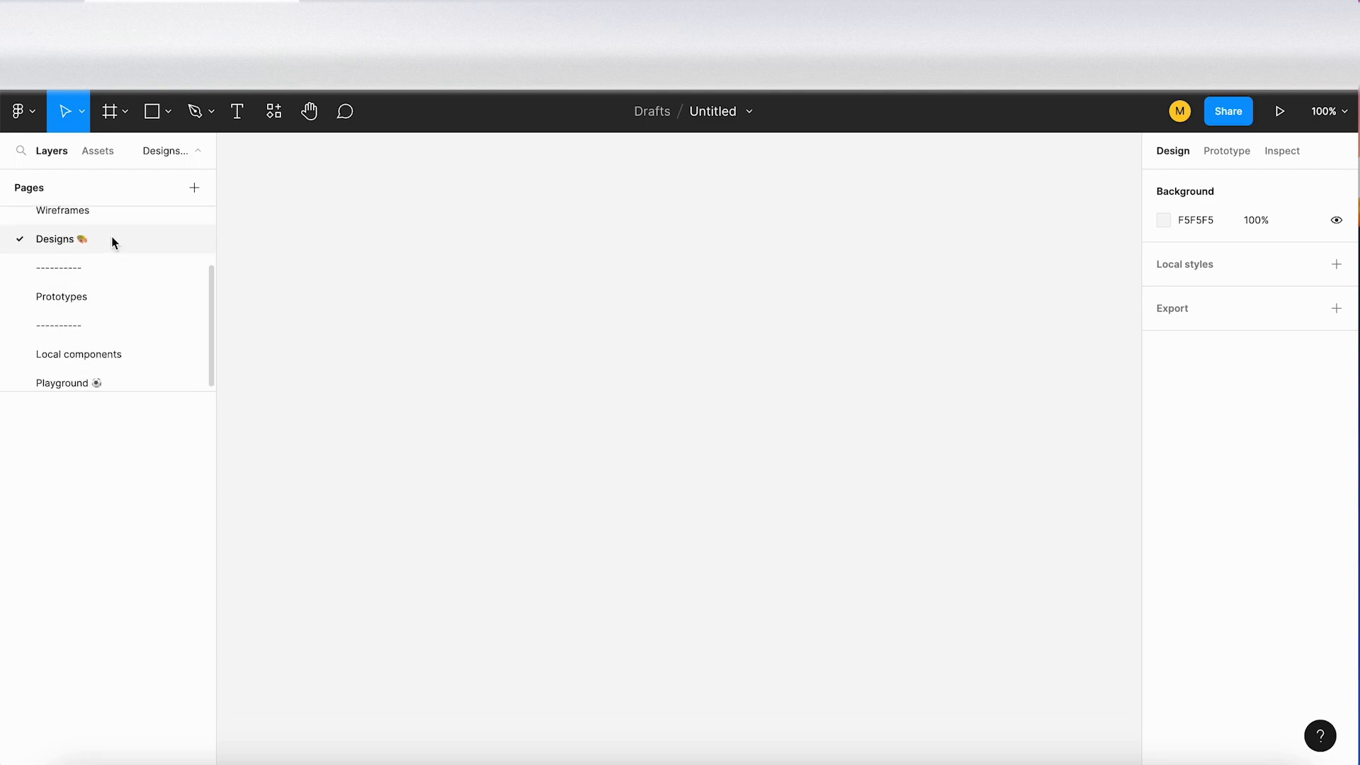
left_click(123, 293)
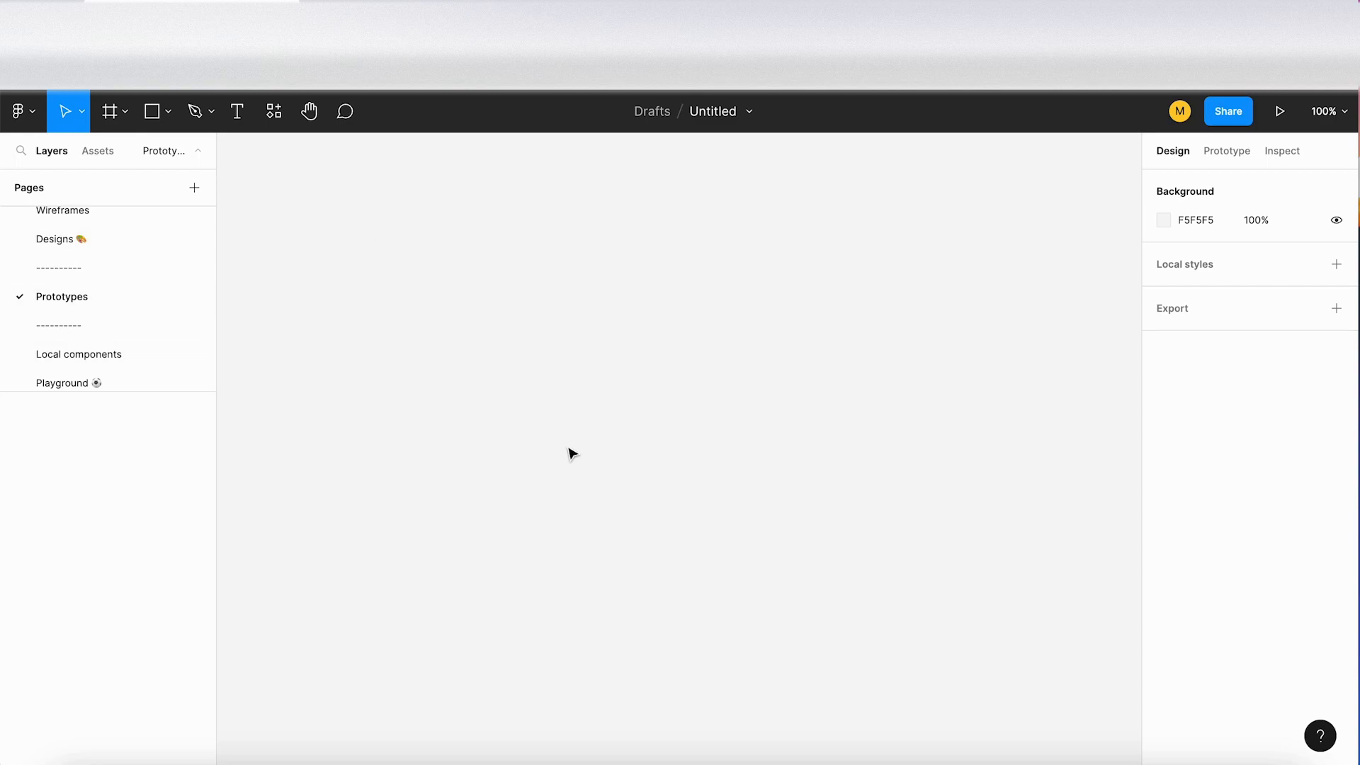
Step: Place a new 100 × 100 frame on the Local components page
left_click(122, 357)
left_click(110, 111)
left_click(473, 303)
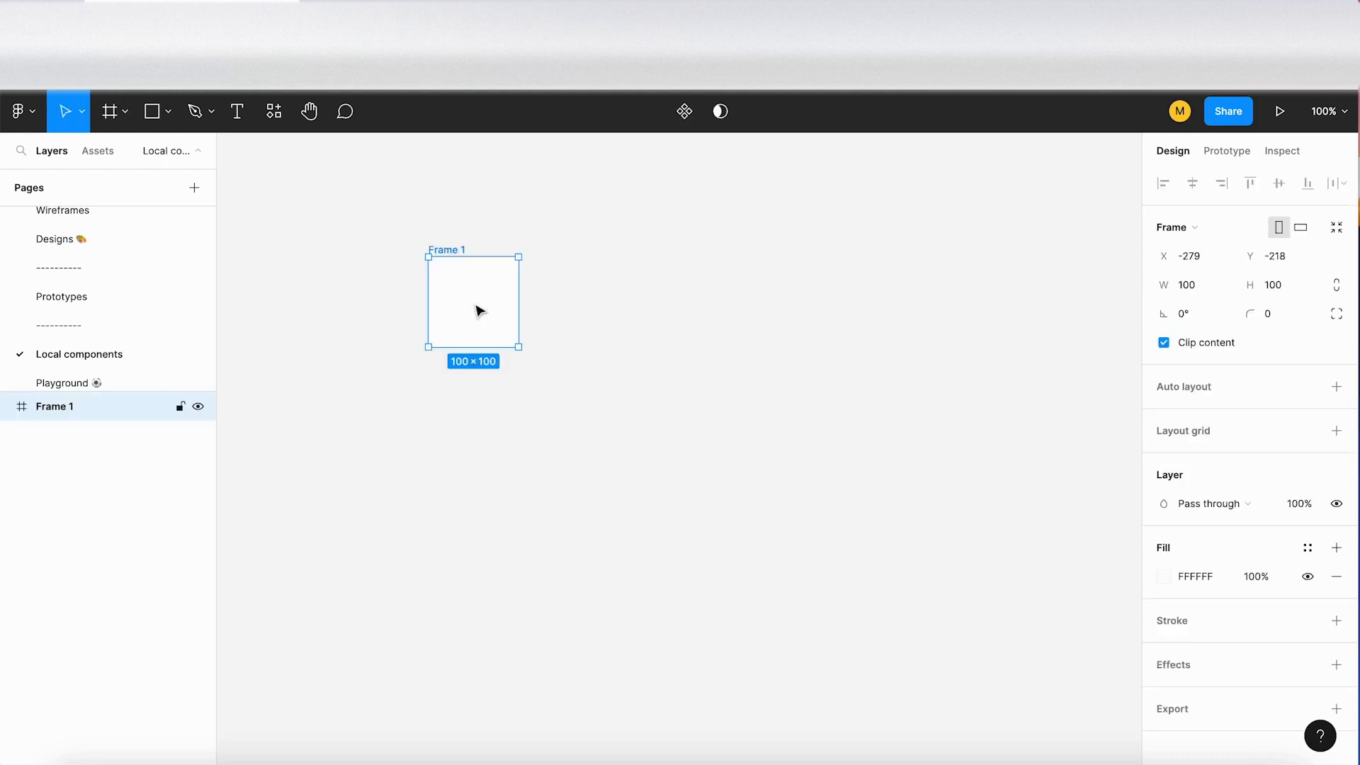
scroll(462, 304, "up", 5)
scroll(457, 296, "left", 2)
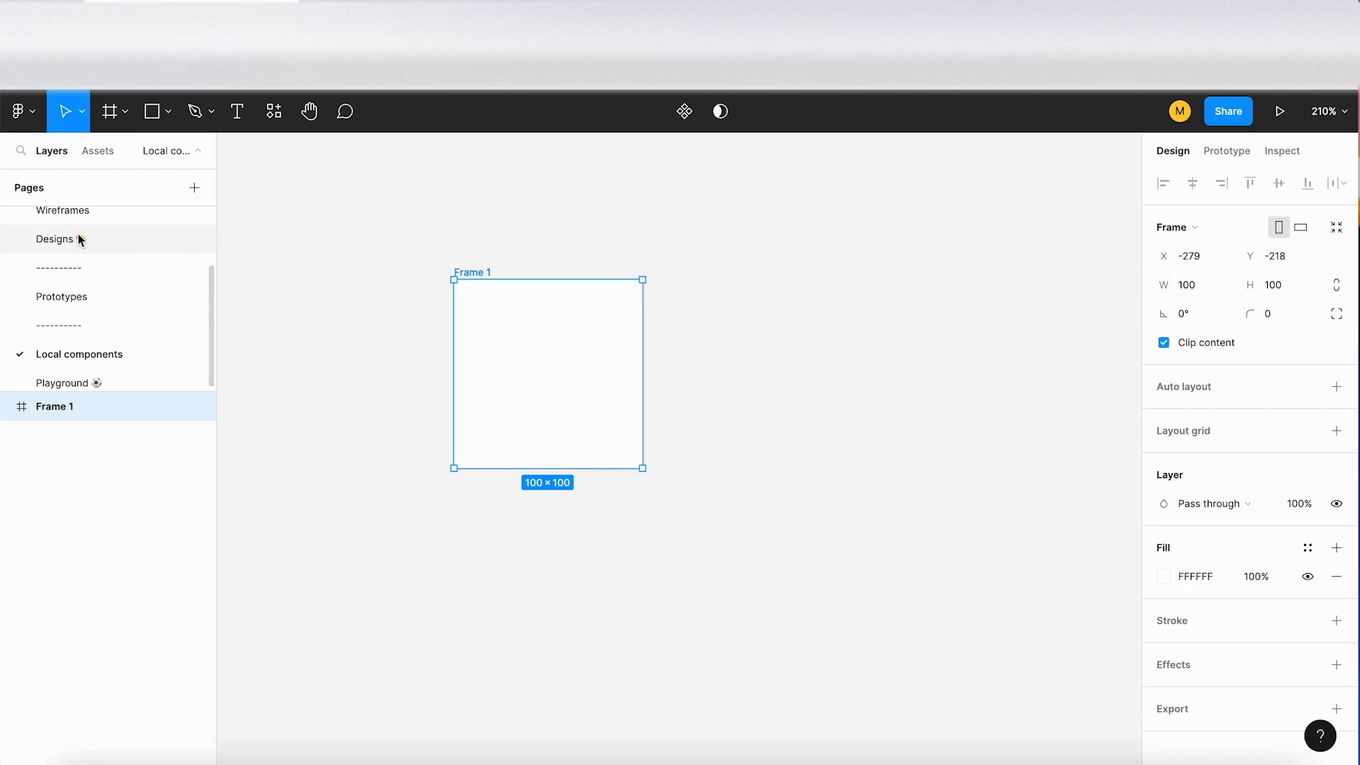
Step: Rename the new frame as Local components
scroll(95, 255, "up", 2)
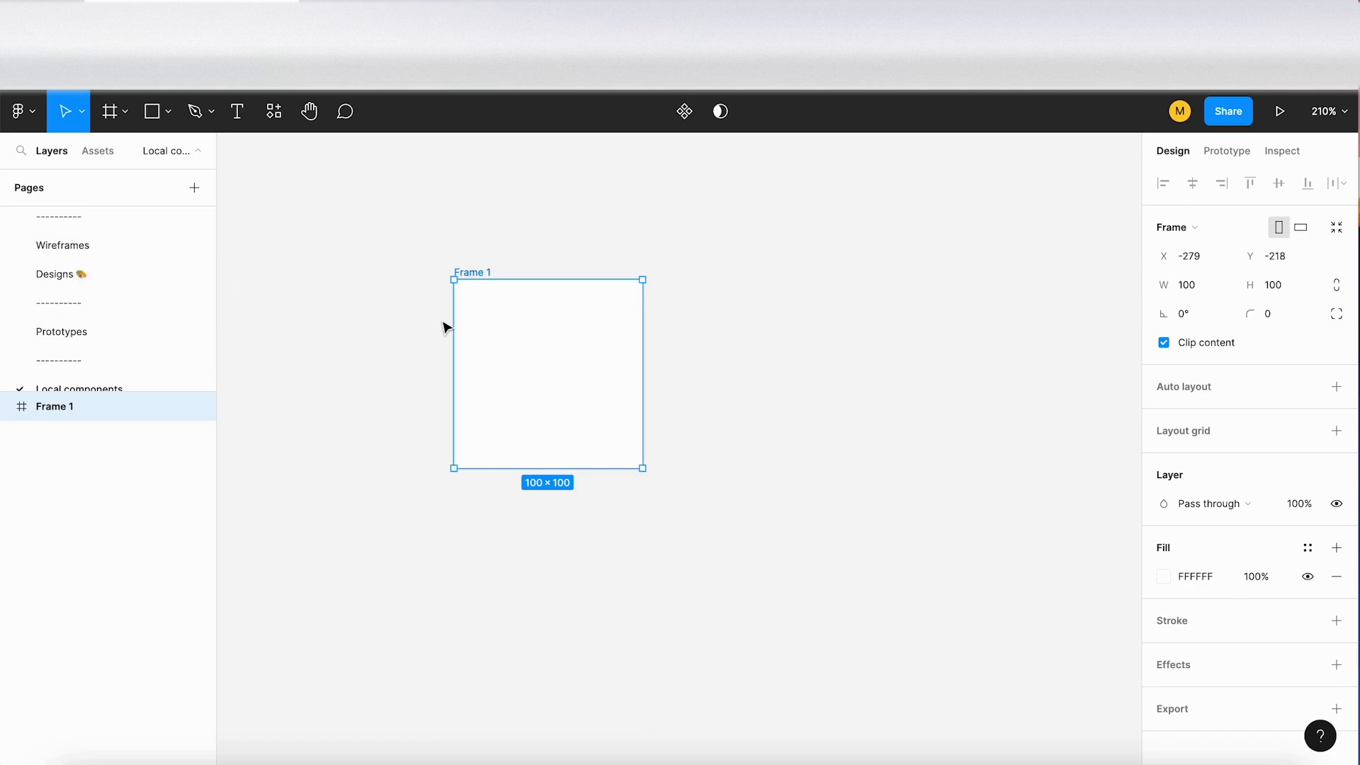
double_click(475, 273)
type("4oca")
type("l components")
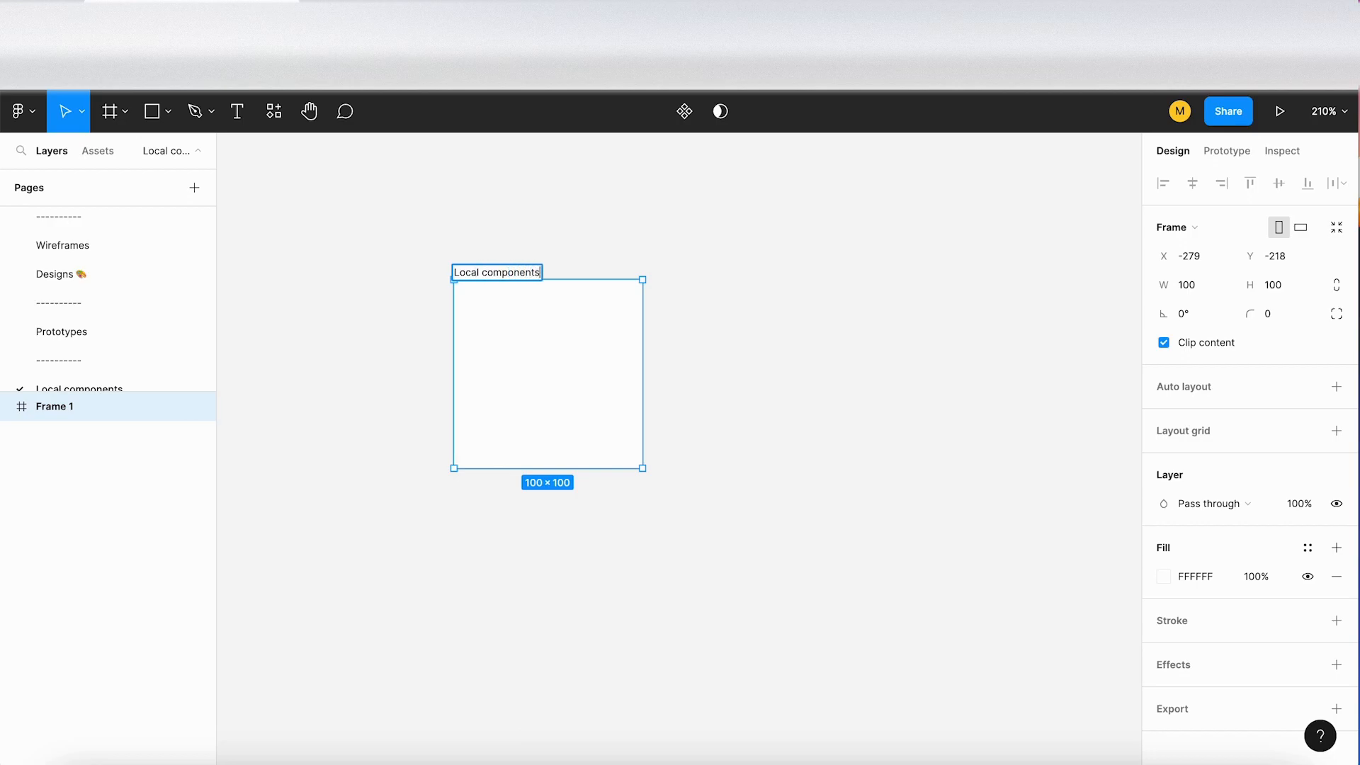
left_click(493, 244)
Step: Add a vertical auto layout to the Local components frame with 24 spacing between items
left_click(499, 275)
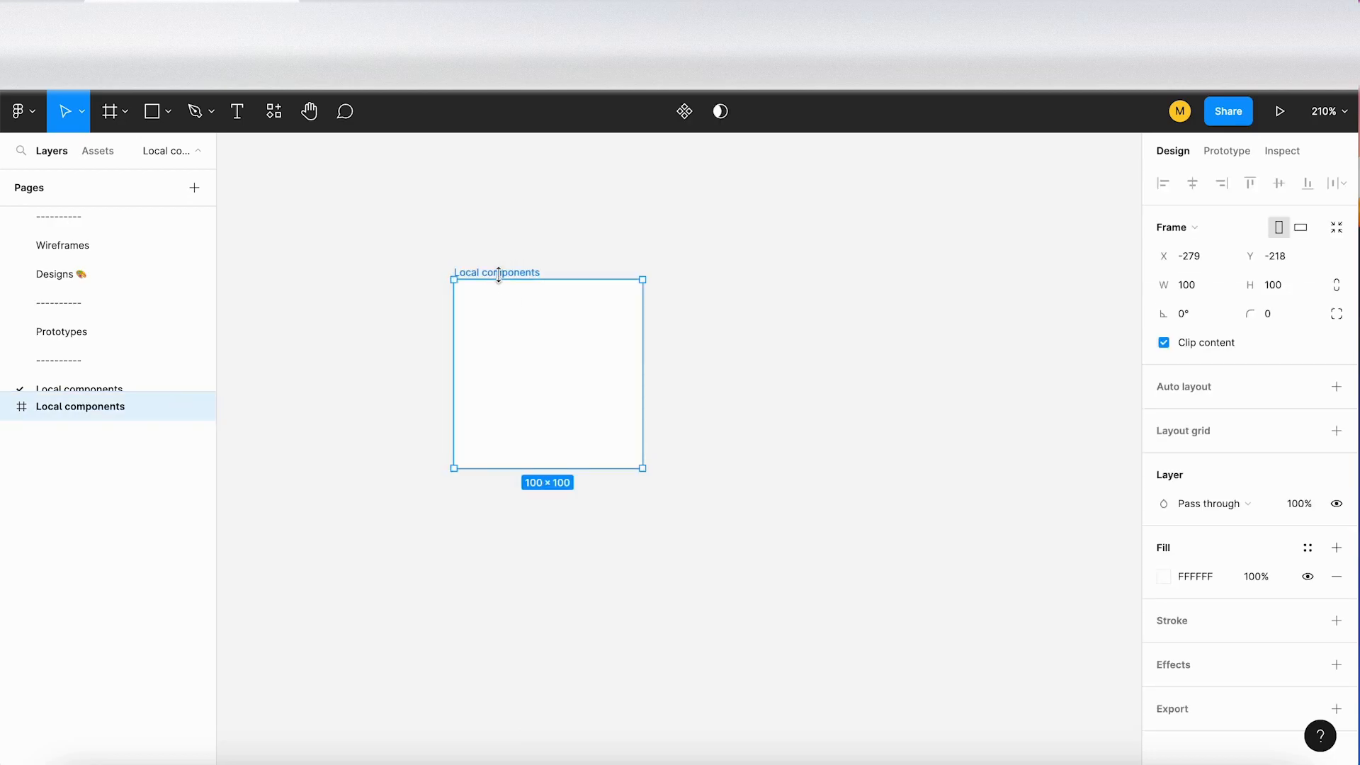
left_click(1337, 386)
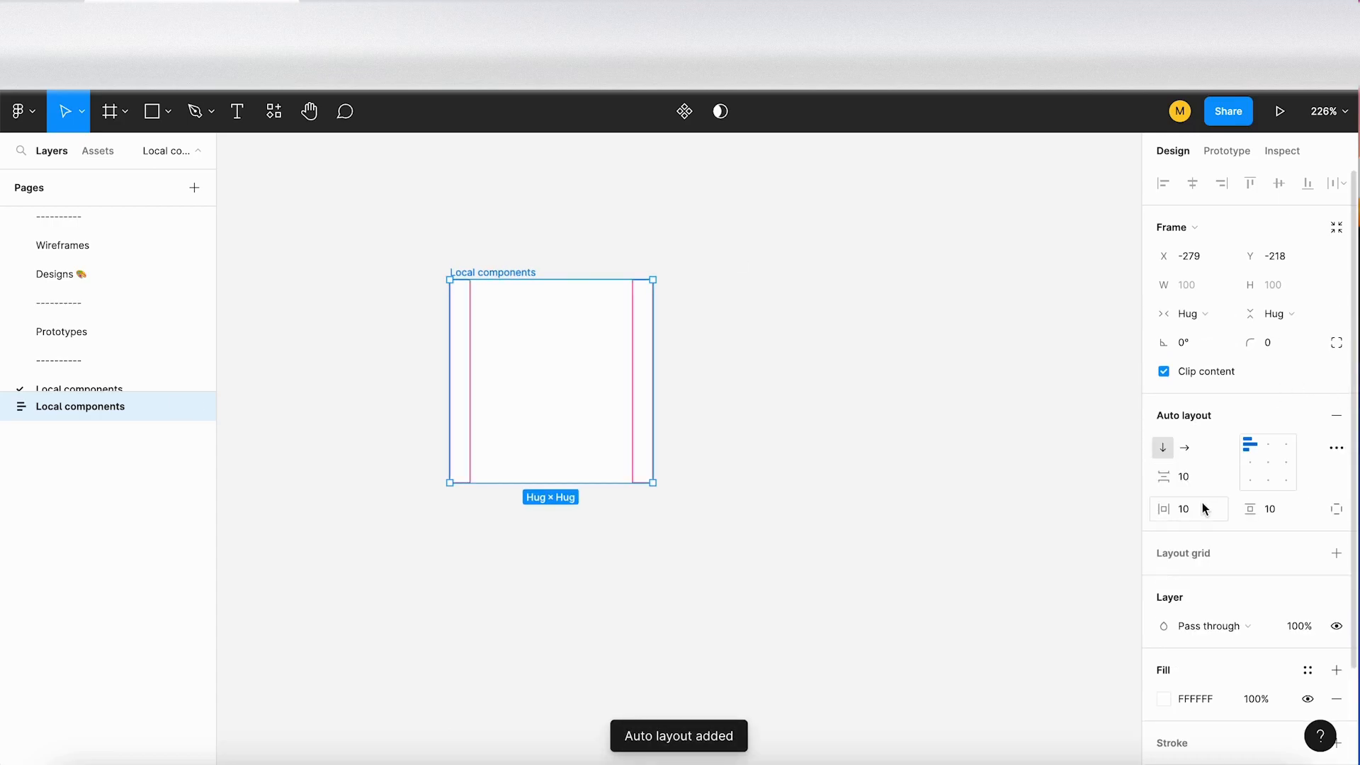
left_click(1196, 481)
type("24")
key("Return")
Step: Fill the Local components frame with an 11 × 9 rectangle and three duplicates, the last one widened to about 127
scroll(479, 340, "up", 5)
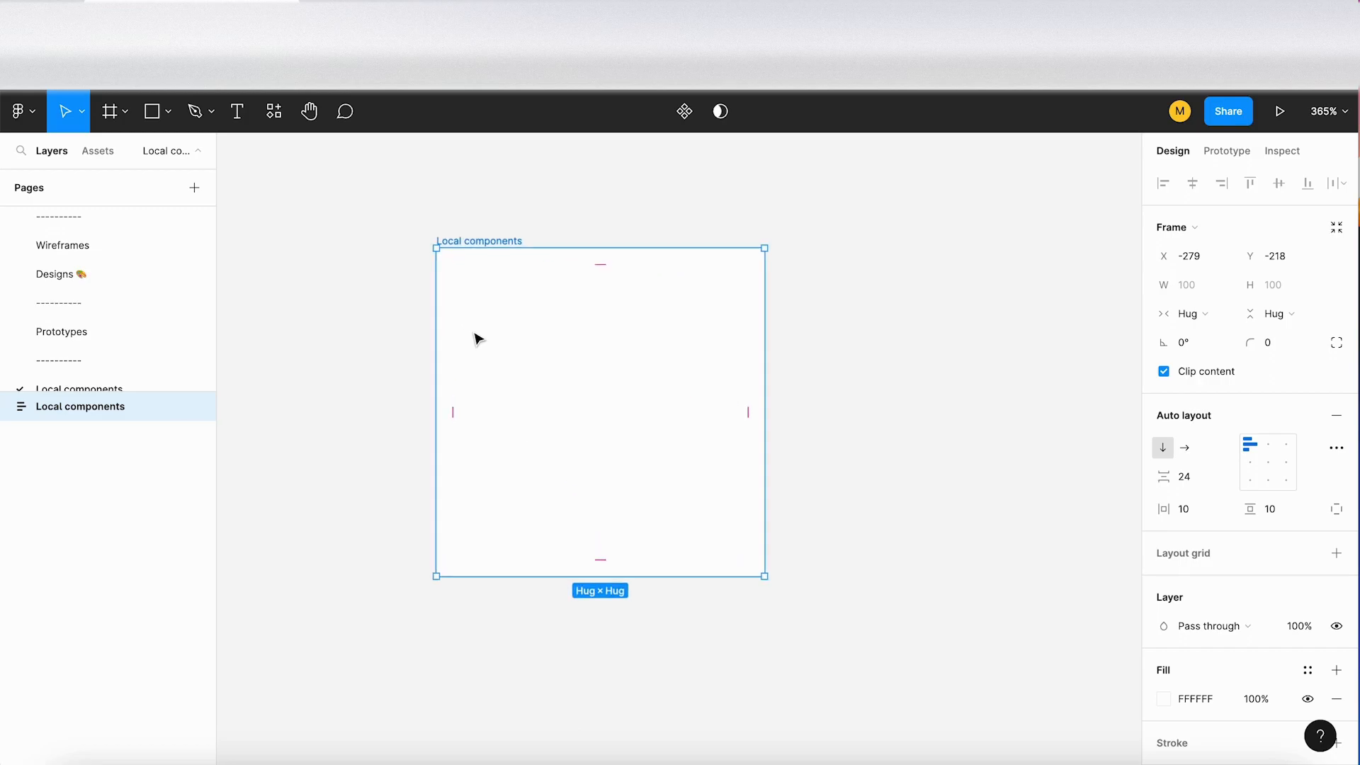
key("r")
left_click_drag(455, 300, 496, 332)
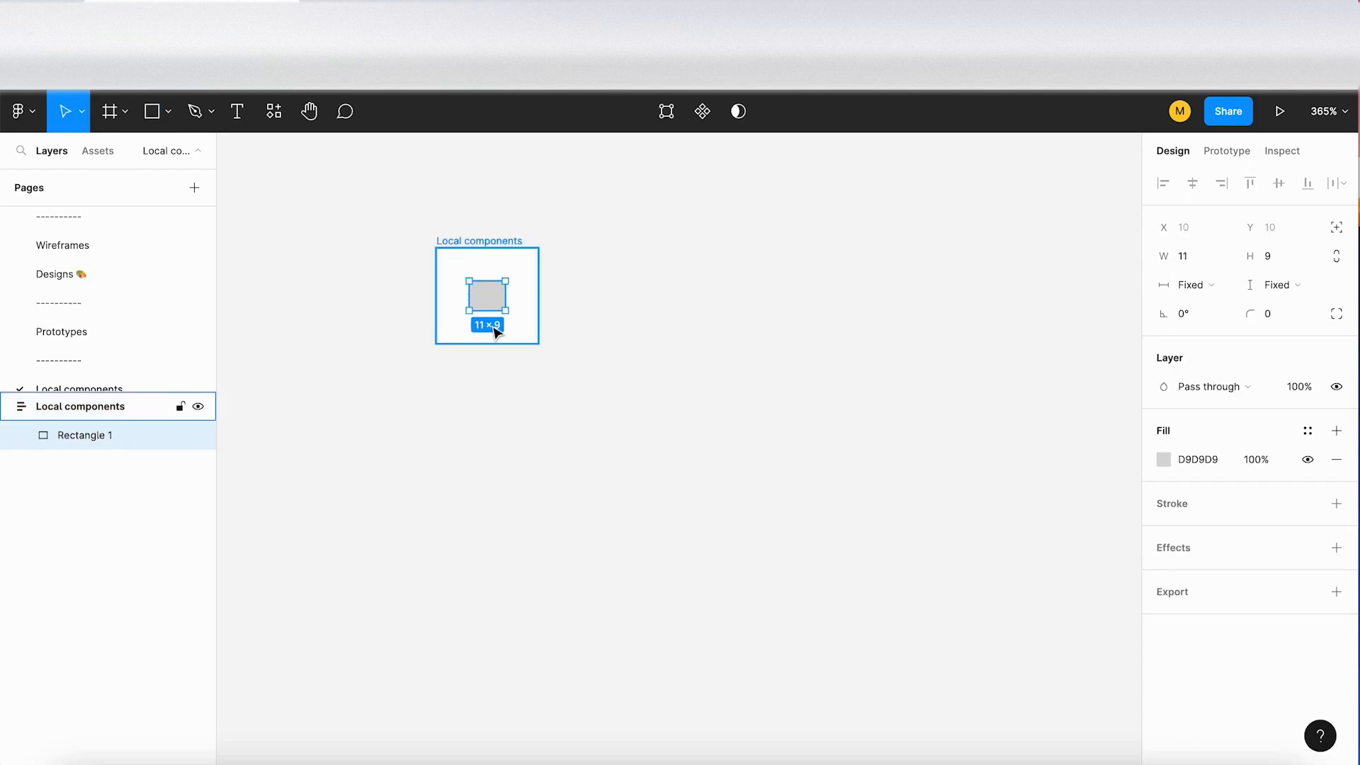
key("ctrl+d")
key("ctrl+d")
key("ctrl+d")
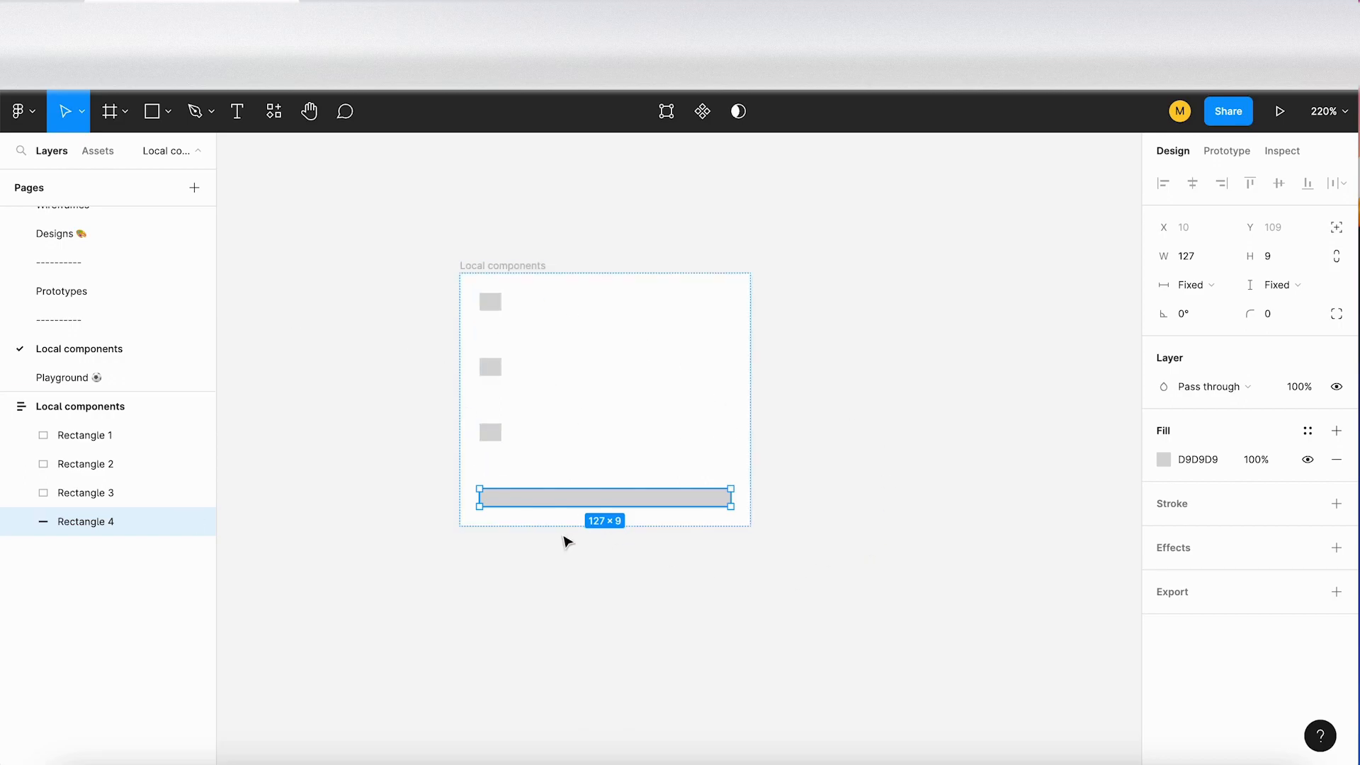
Step: On the Playground page, draw a rectangle about 74 × 76 and arrange duplicates of it into a loose cluster
left_click(103, 379)
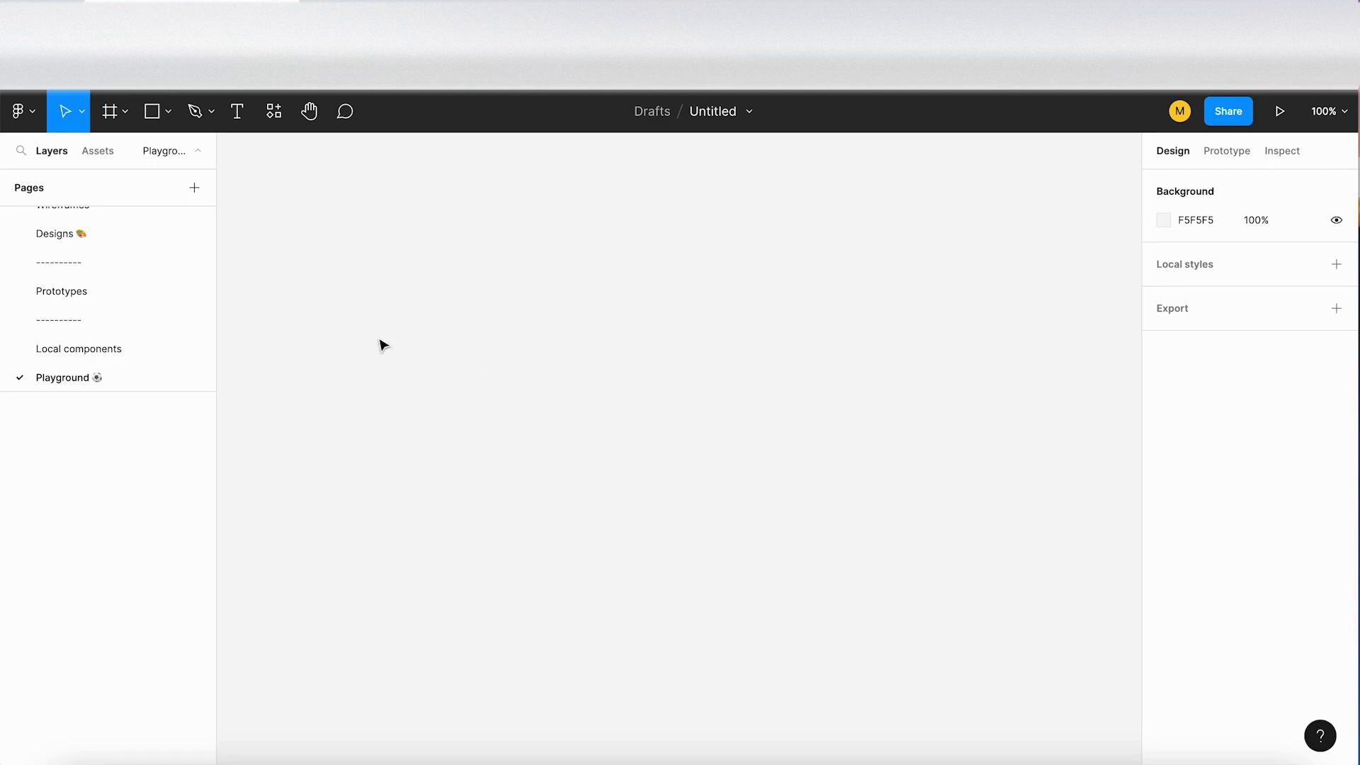
key("r")
mouse_move(330, 350)
left_mouse_down()
mouse_move(396, 418)
mouse_move(486, 358)
mouse_move(492, 455)
mouse_move(369, 457)
left_mouse_up()
key("ctrl+d")
Step: Copy the whole rectangle cluster to the empty canvas area on its right
left_click_drag(594, 499, 240, 319)
mouse_move(443, 404)
left_click_drag(494, 443, 928, 340, "alt")
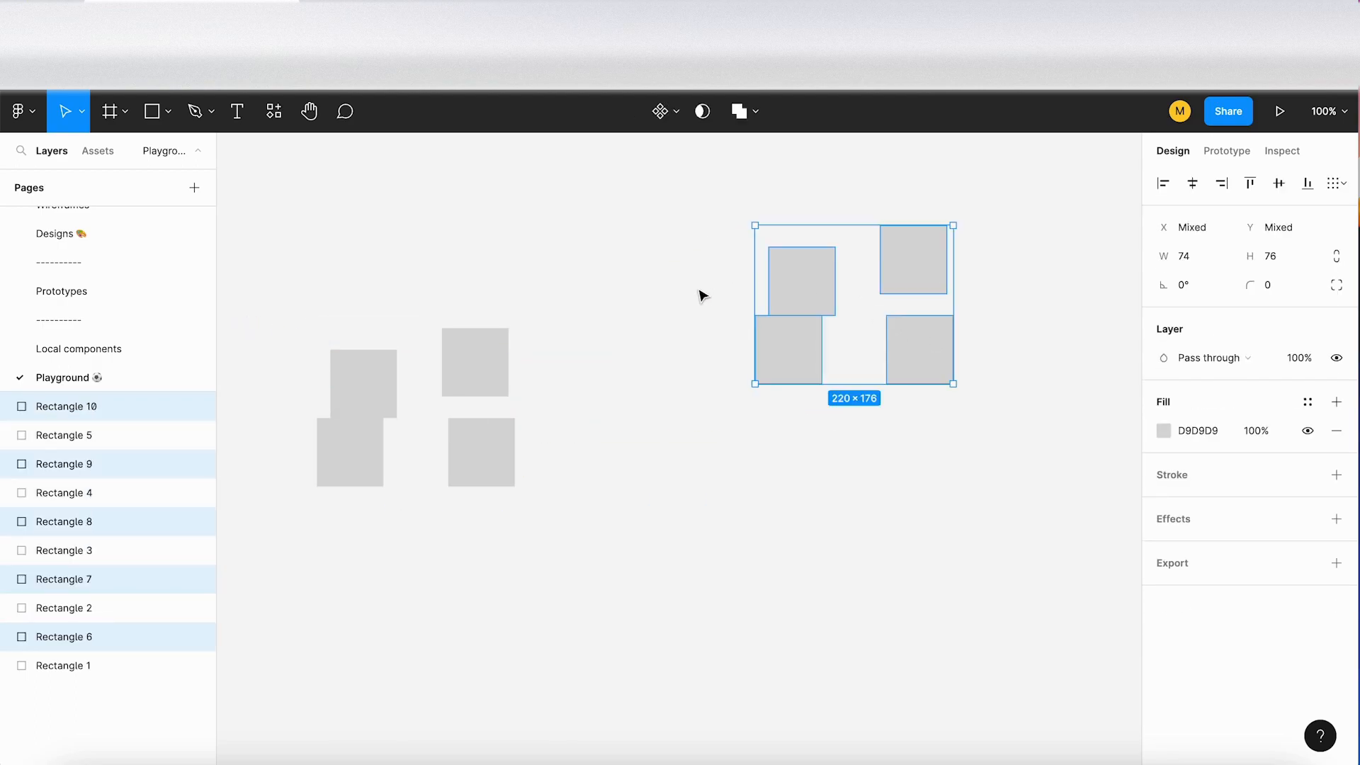
Step: Move the copied cluster further down and right, and the original cluster further down, keeping them well apart
scroll(701, 295, "right", 5)
scroll(702, 294, "left", 3)
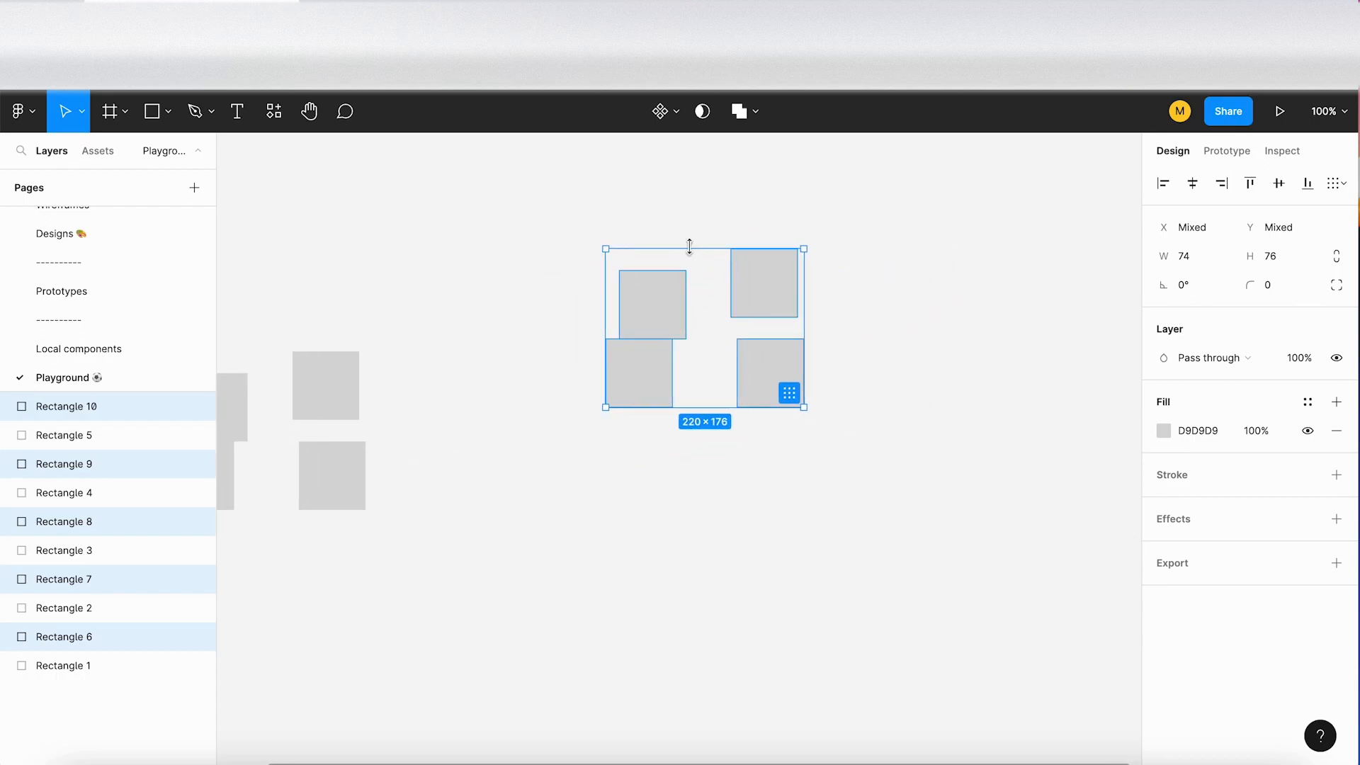
scroll(692, 255, "left", 2)
scroll(692, 255, "up", 1)
scroll(679, 252, "down", 2)
left_click_drag(708, 334, 963, 471)
left_click_drag(561, 567, 296, 387)
left_click_drag(427, 420, 461, 529)
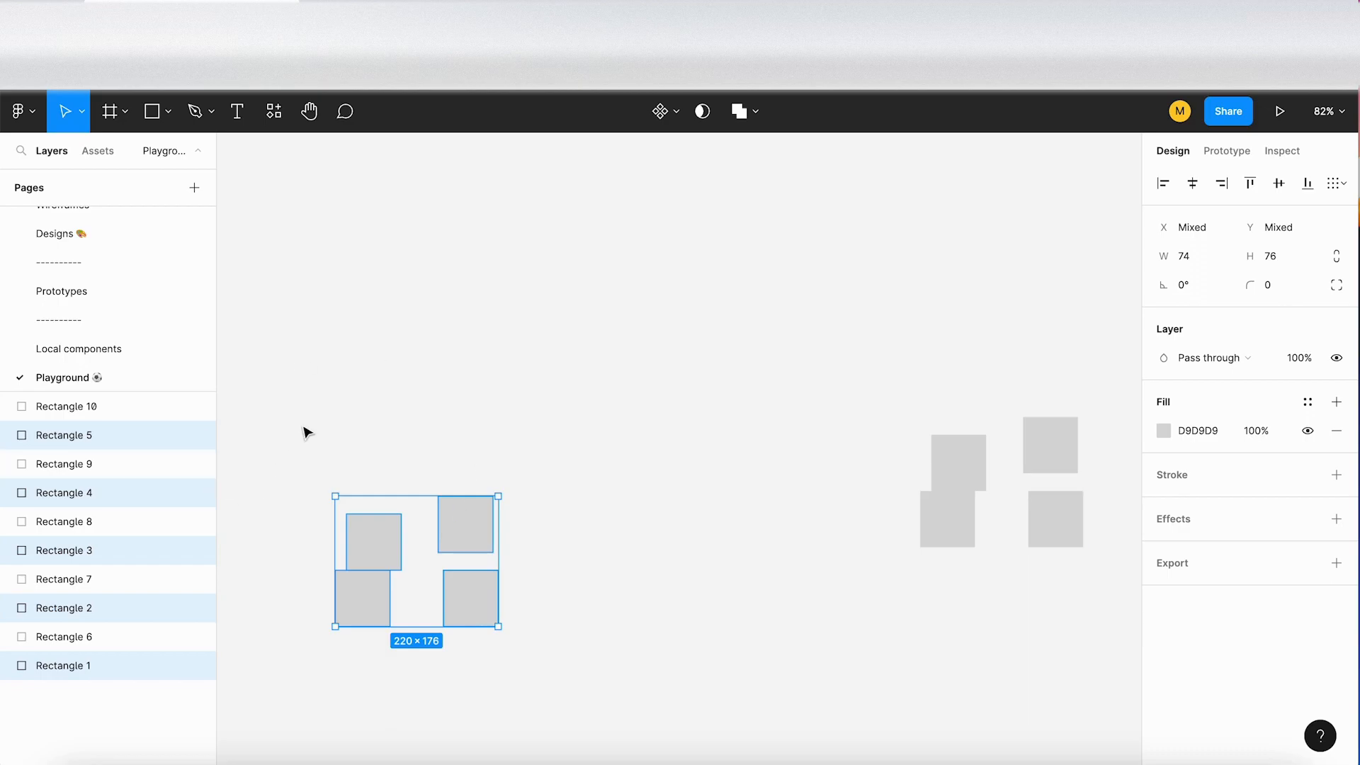
Step: Deselect the rectangles, enlarge the page list to show every page, and view the Designs page
scroll(307, 432, "down", 5)
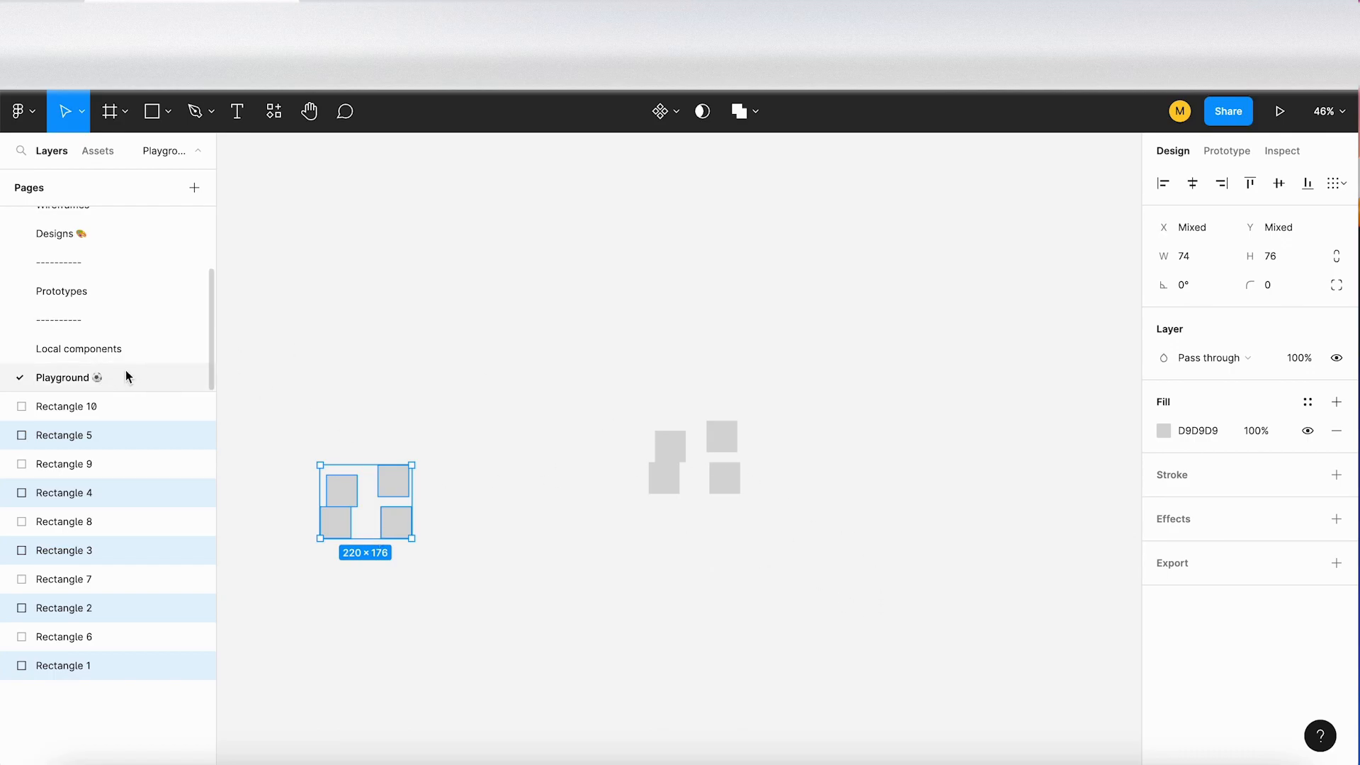
scroll(154, 308, "up", 1)
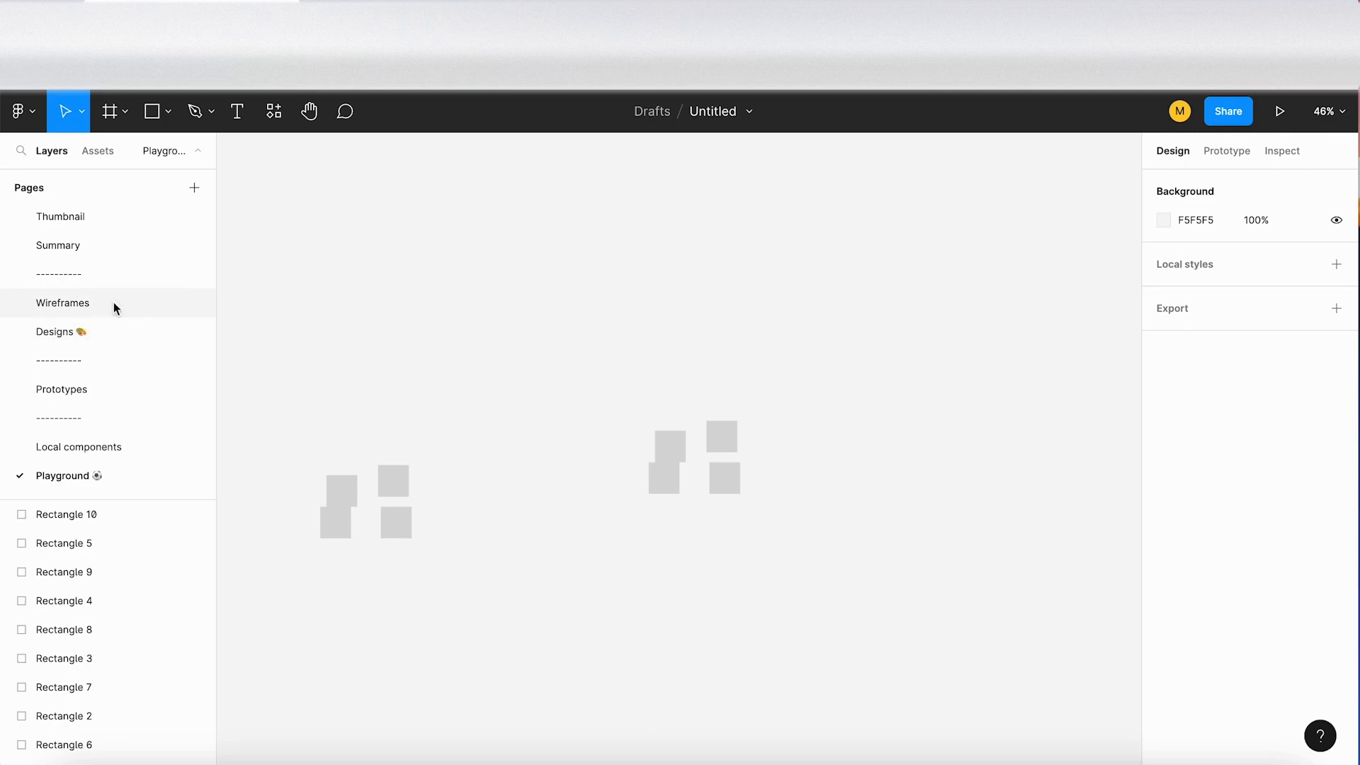
left_click(97, 340)
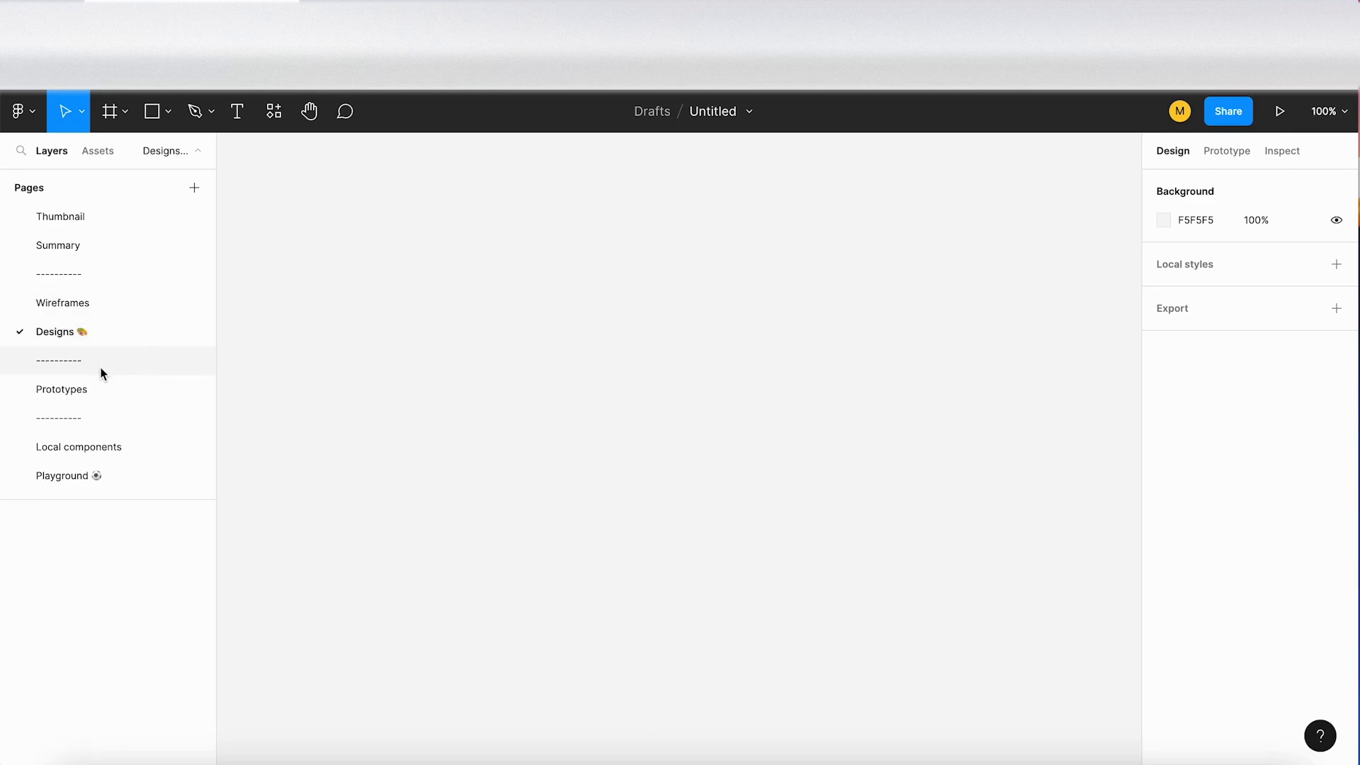